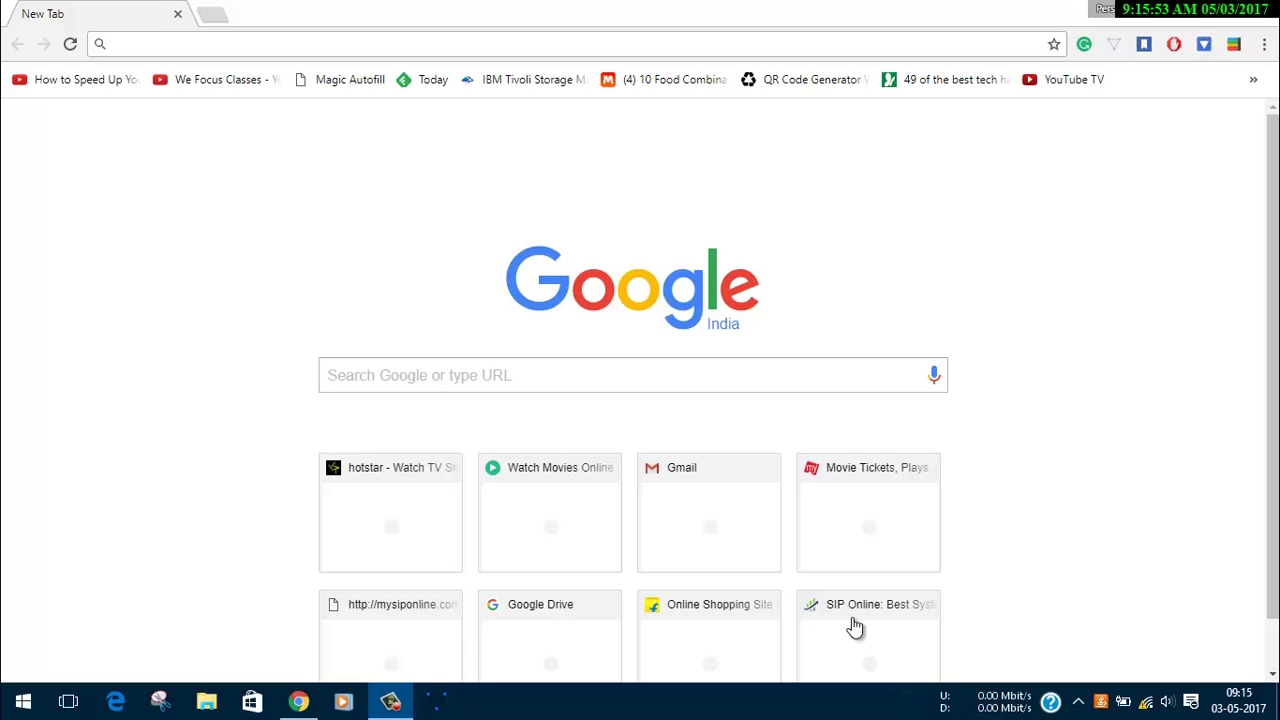
Load the router admin page at 192.168.0.1 in Chrome.
{"action": "left_click", "coordinate": [1146, 703]}
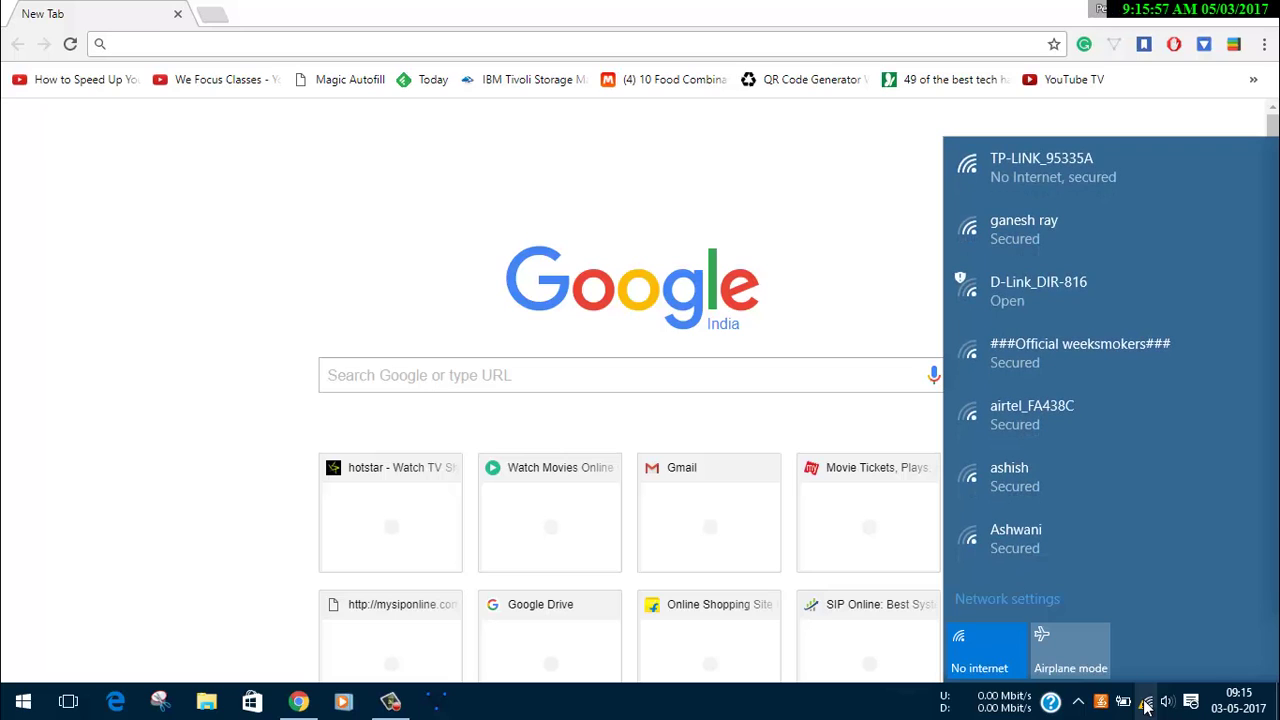
{"action": "left_click", "coordinate": [1146, 703]}
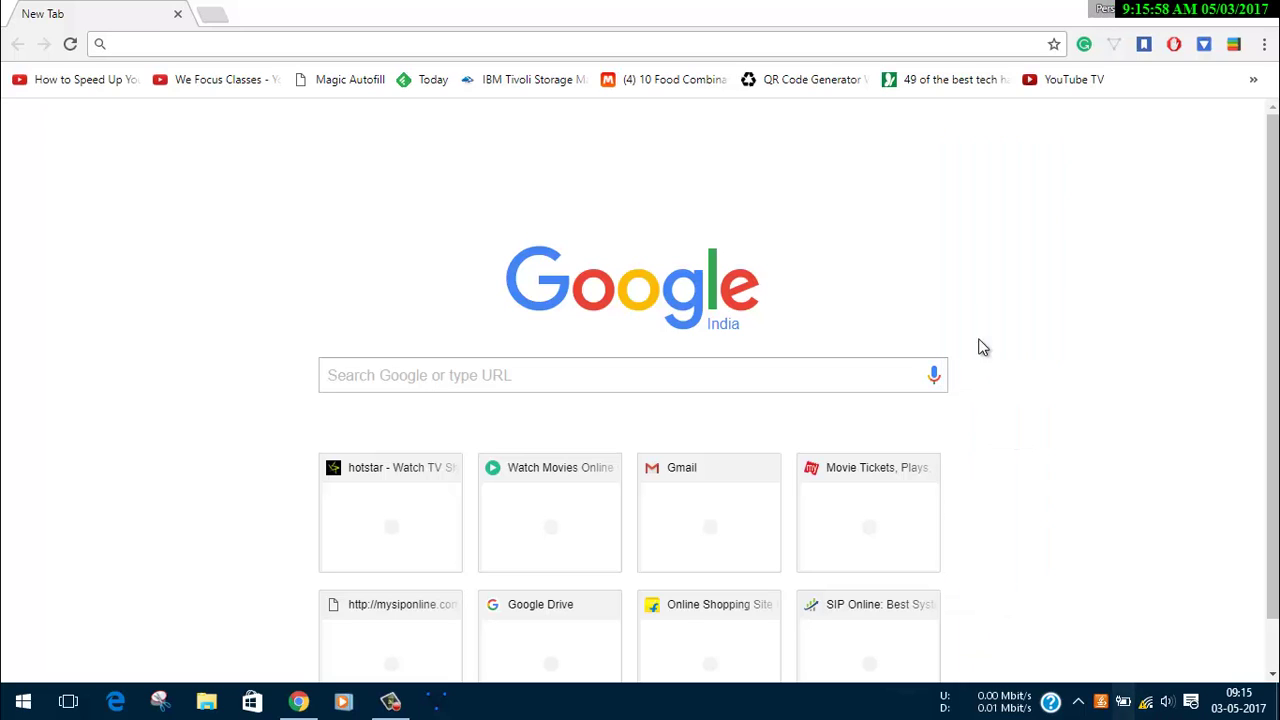
{"action": "left_click", "coordinate": [787, 42]}
{"action": "type", "text": "192.168.0.1"}
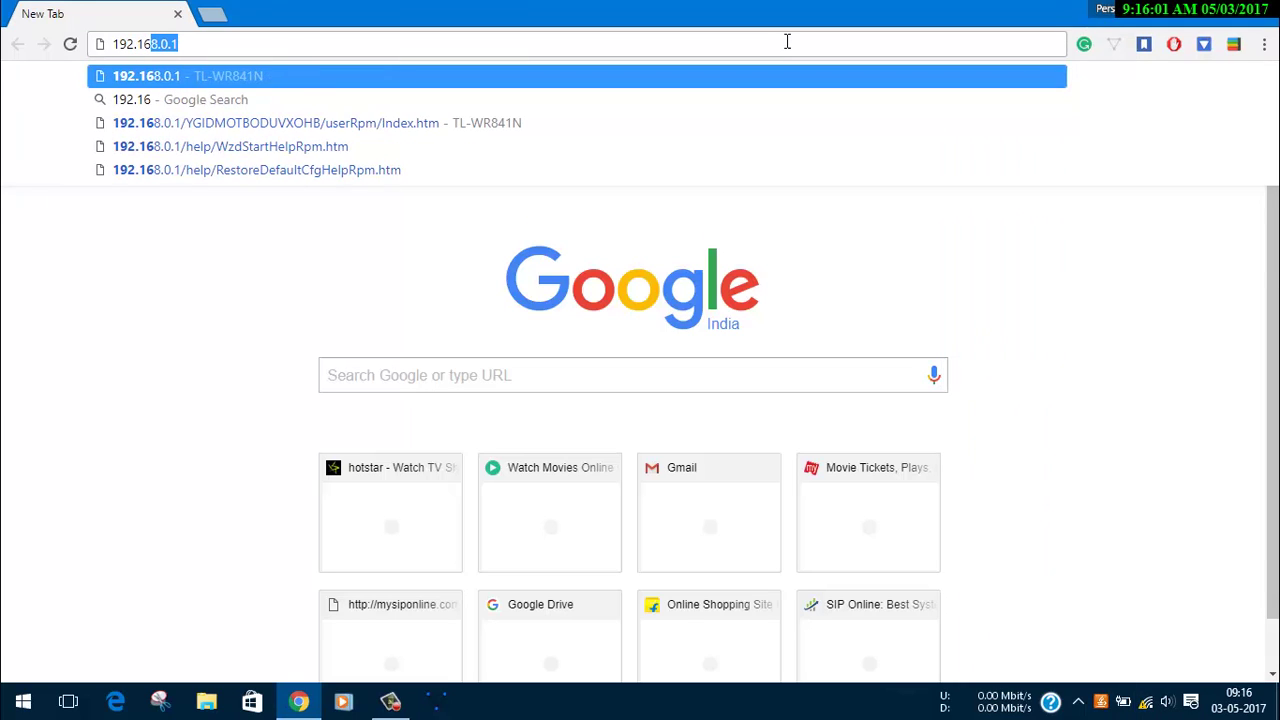
{"action": "type", "text": "3"}
{"action": "key", "text": "BackSpace"}
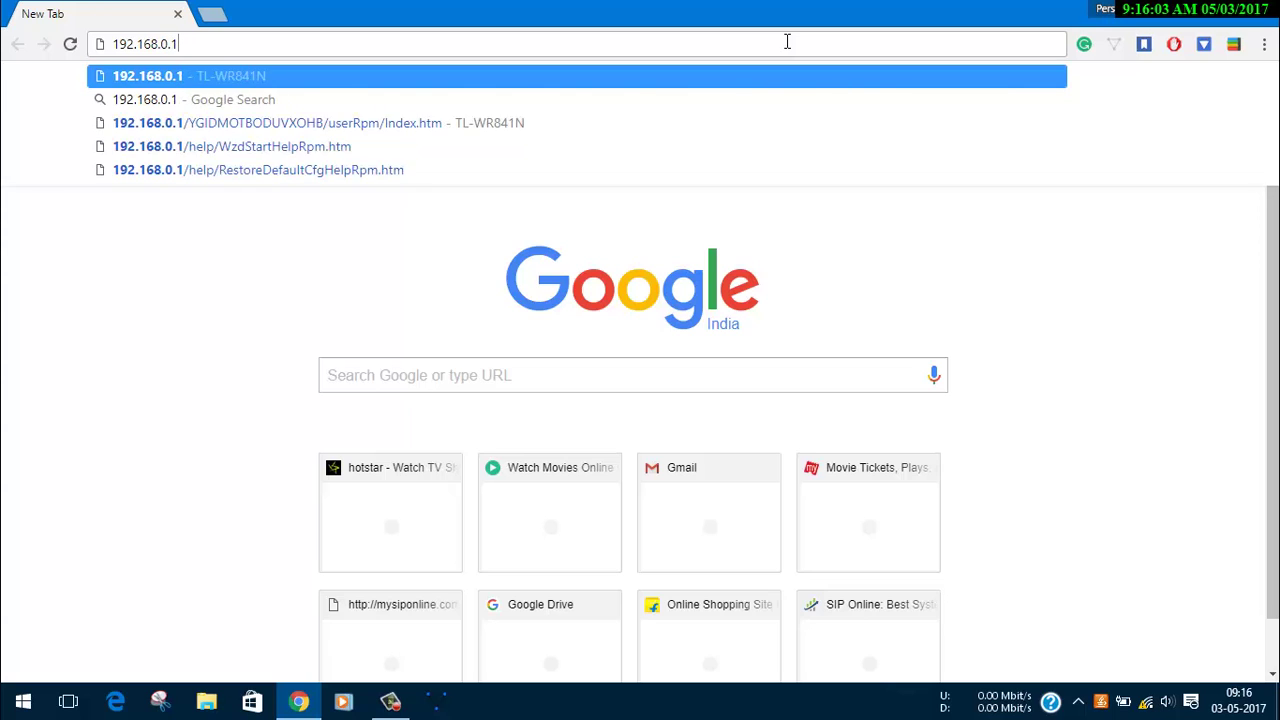
{"action": "key", "text": "Return"}
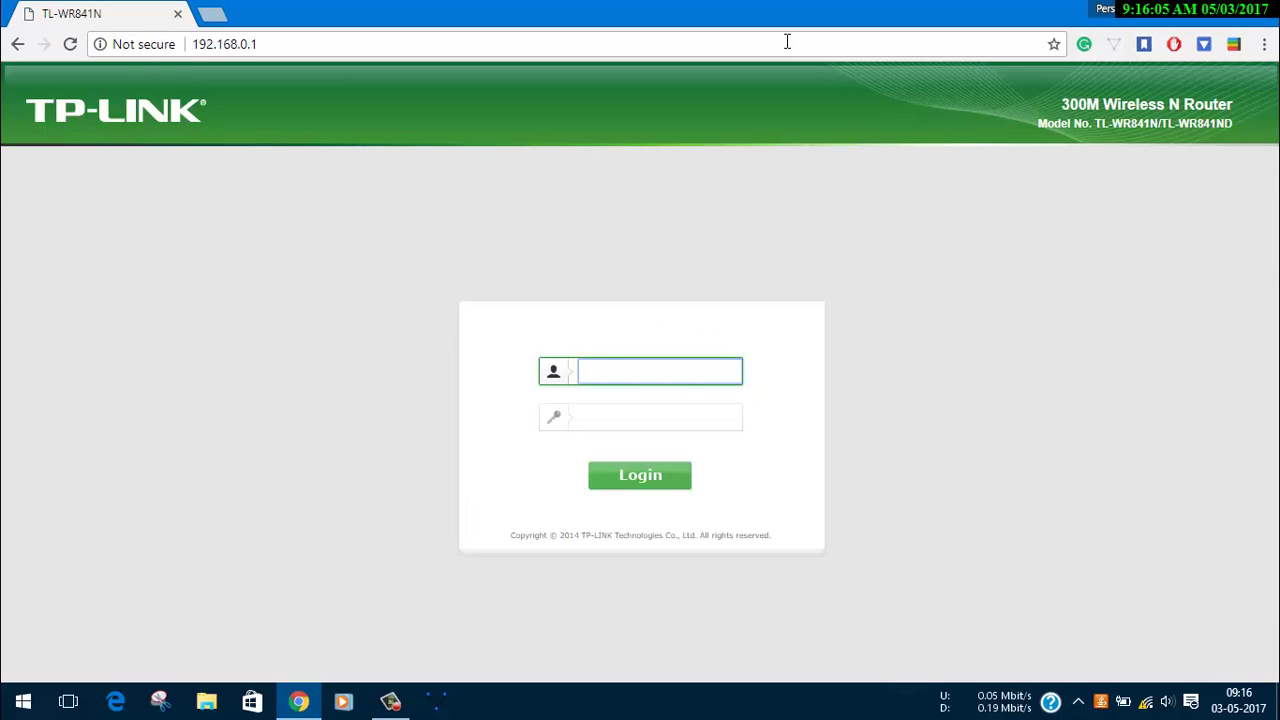
Sign in to the router with the admin account username and password.
{"action": "key", "text": "Tab"}
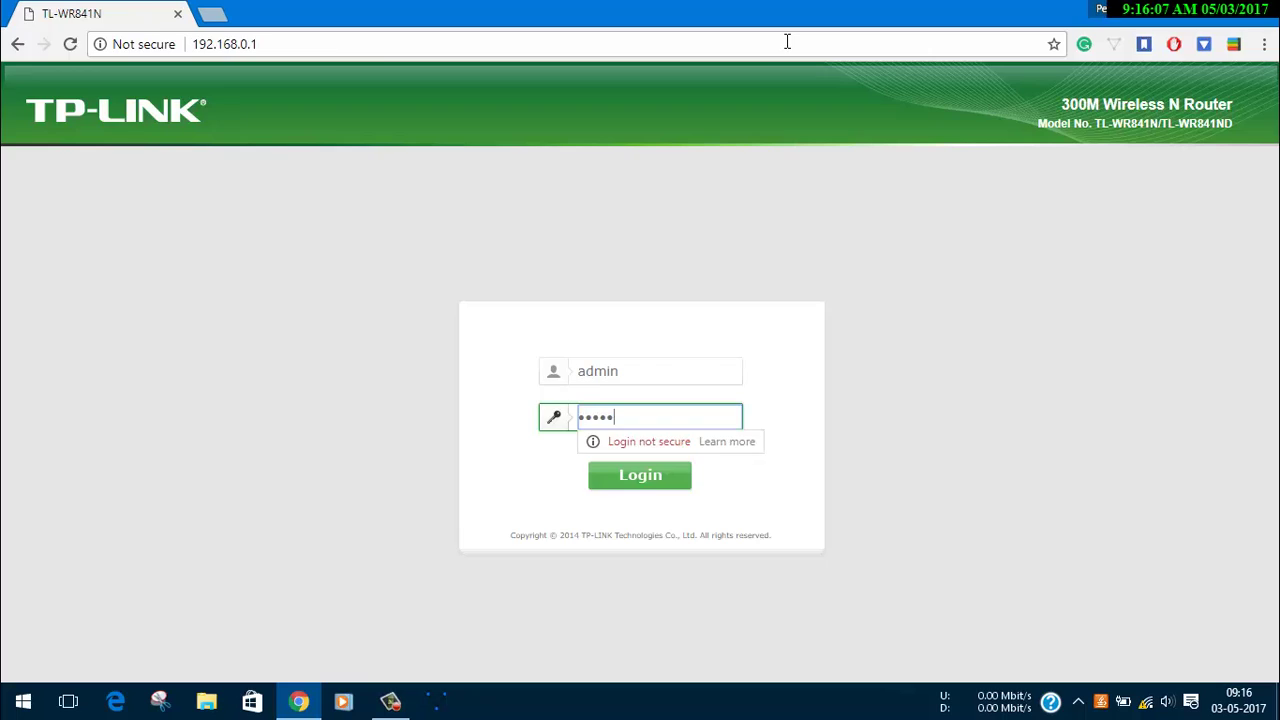
{"action": "key", "text": "Return"}
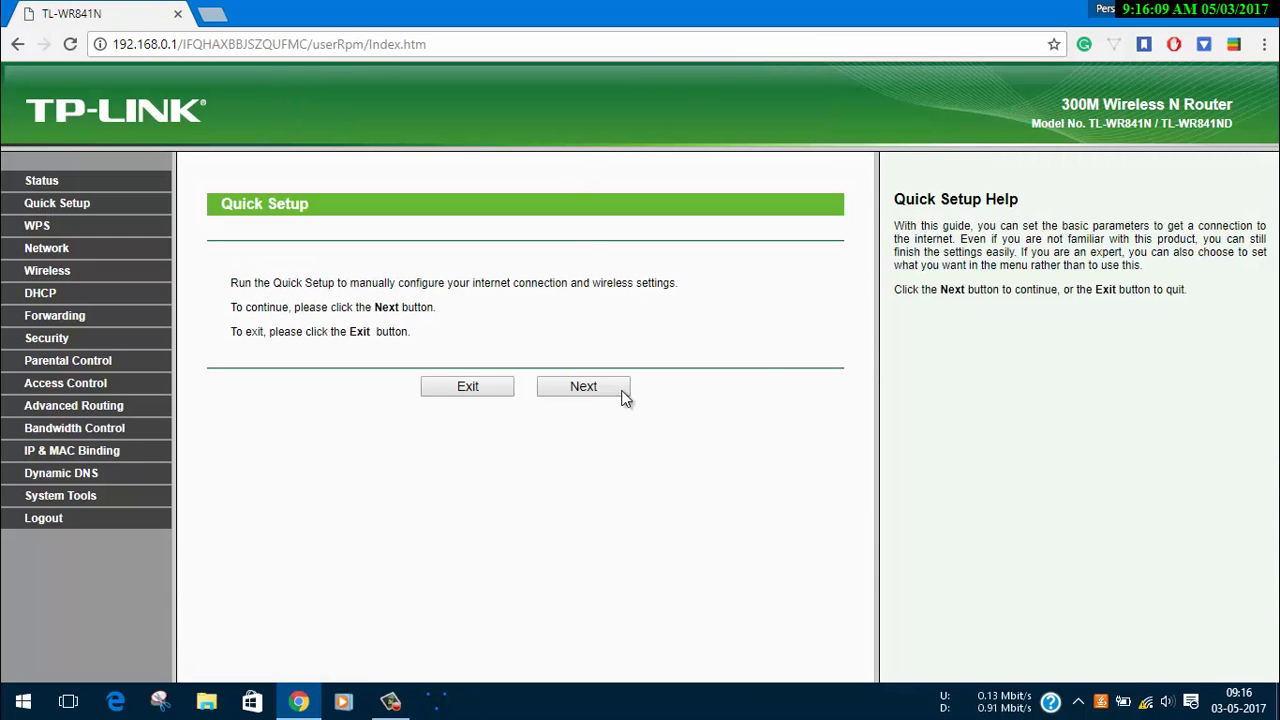
Start the Quick Setup wizard and pick Static IP as the WAN connection type.
{"action": "left_click", "coordinate": [604, 397]}
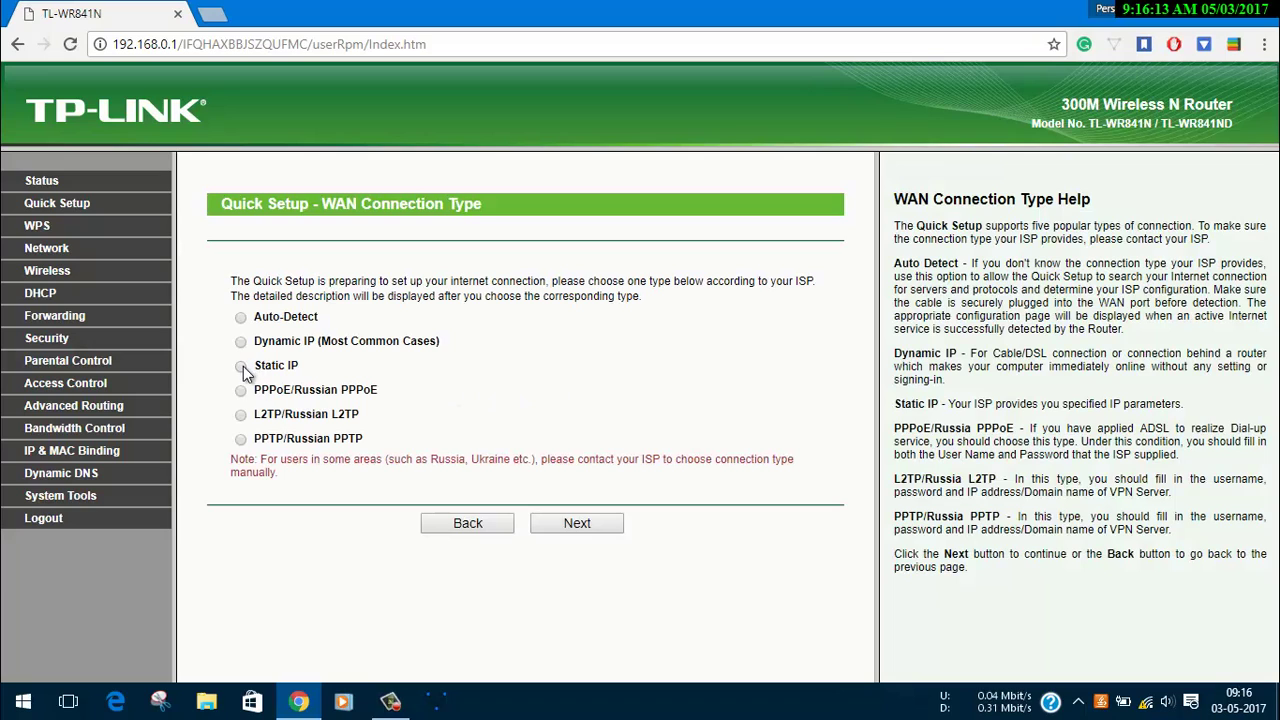
{"action": "left_click", "coordinate": [241, 367]}
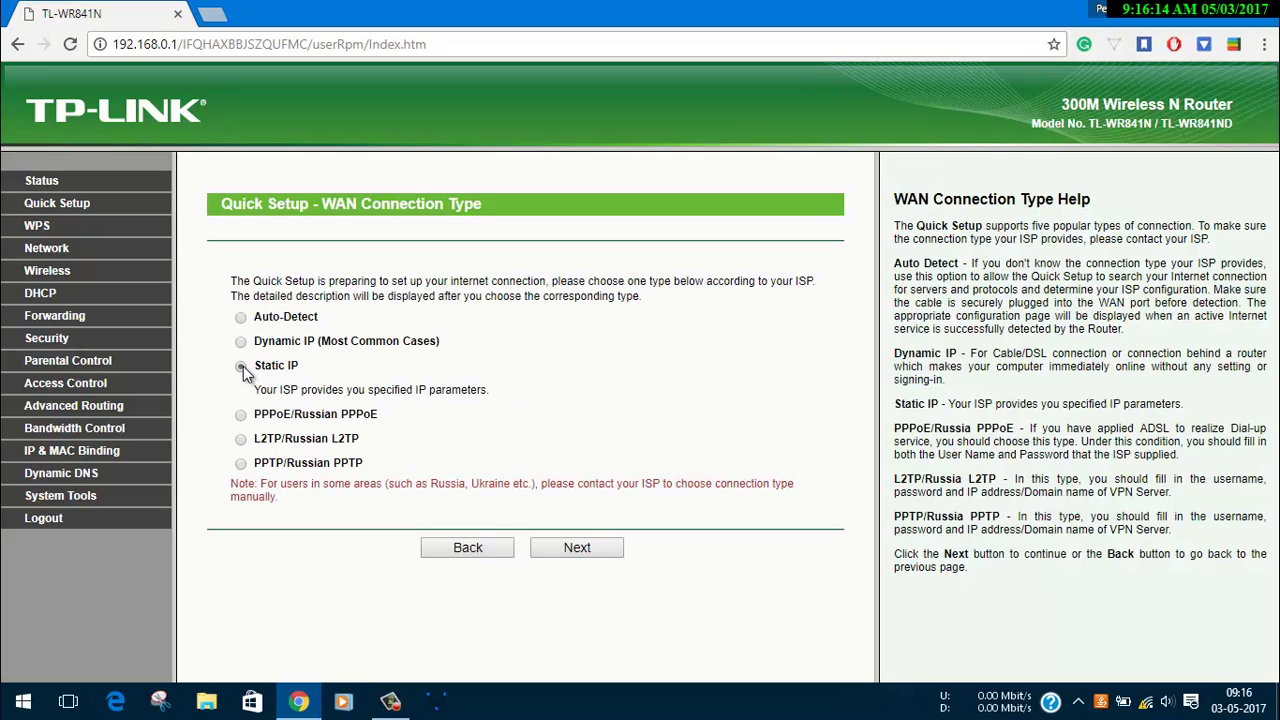
{"action": "left_click", "coordinate": [577, 549]}
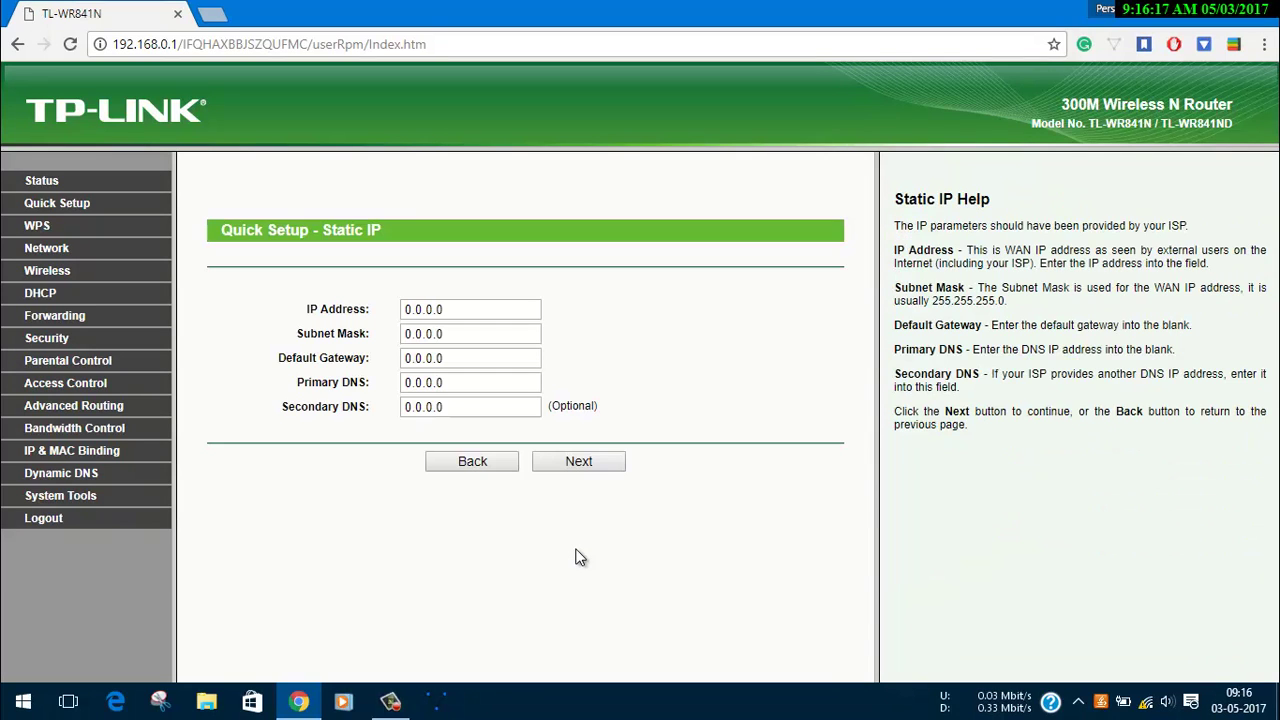
Enter WAN IP 172.16.126.11, subnet mask 255.255.255.0 and gateway 172.16.126.1.
{"action": "left_click", "coordinate": [481, 310]}
{"action": "key", "text": "ctrl+a"}
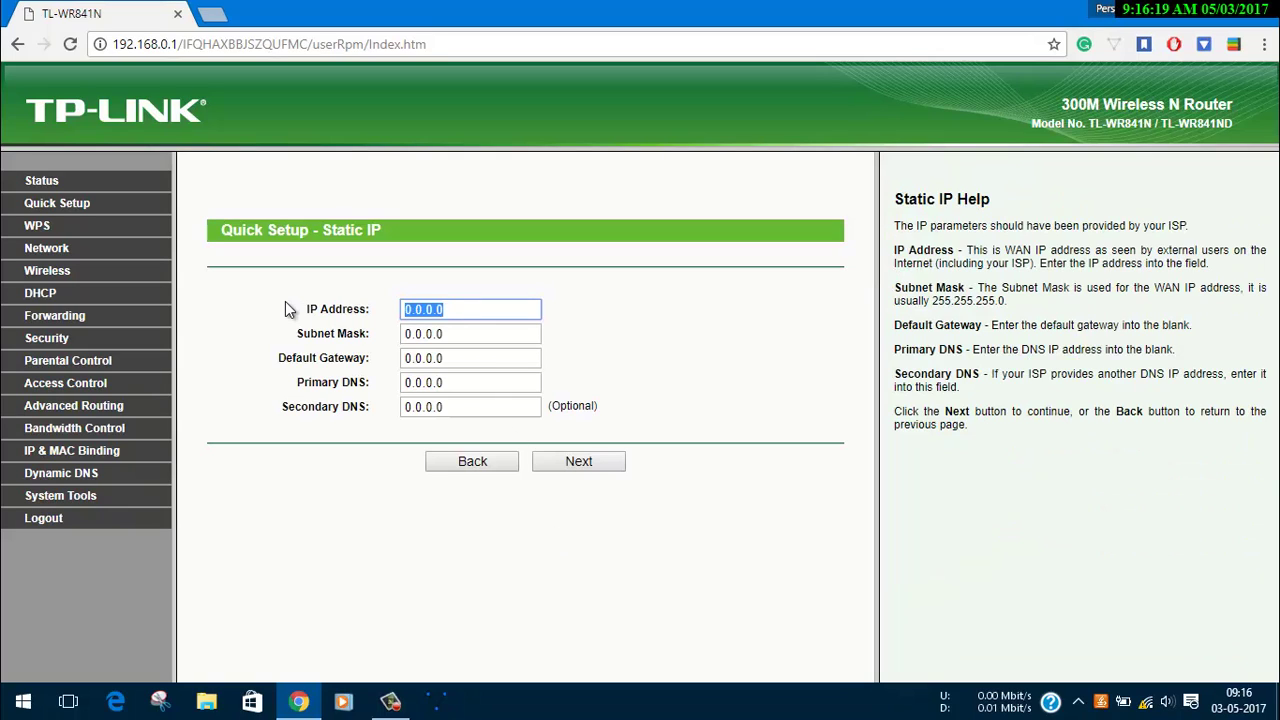
{"action": "type", "text": "172.16.126.11"}
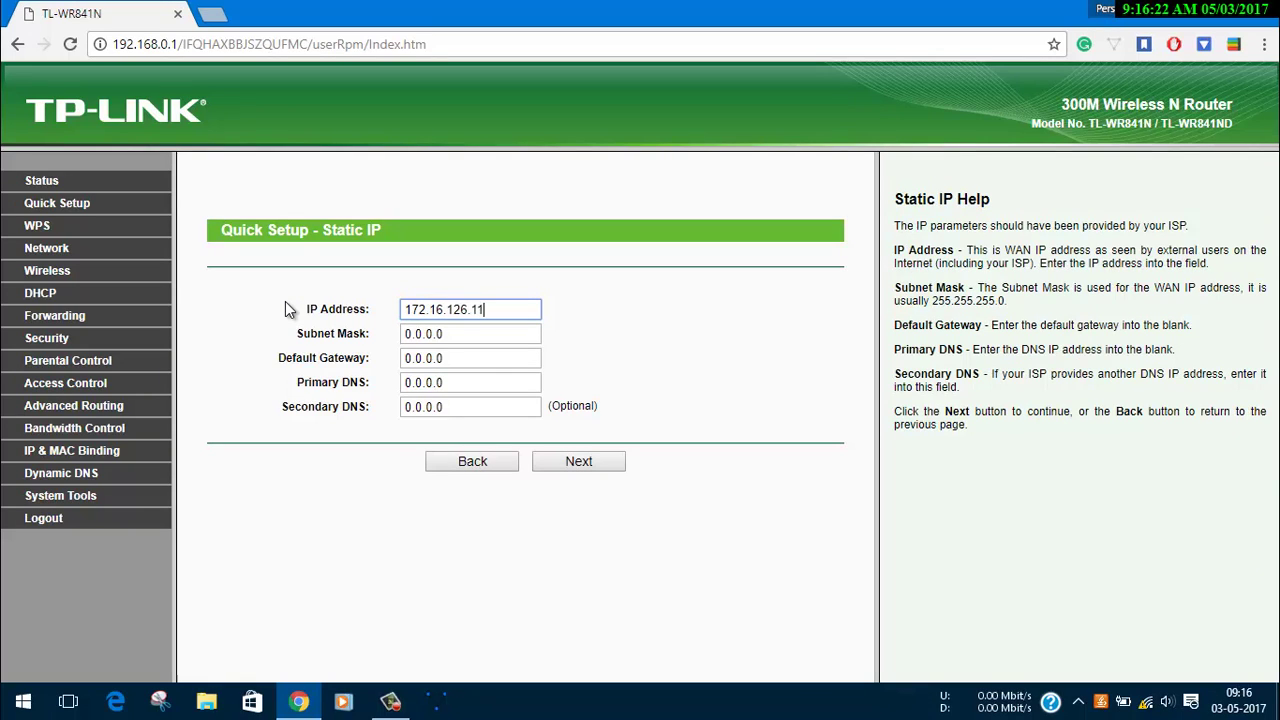
{"action": "key", "text": "Tab"}
{"action": "type", "text": "2"}
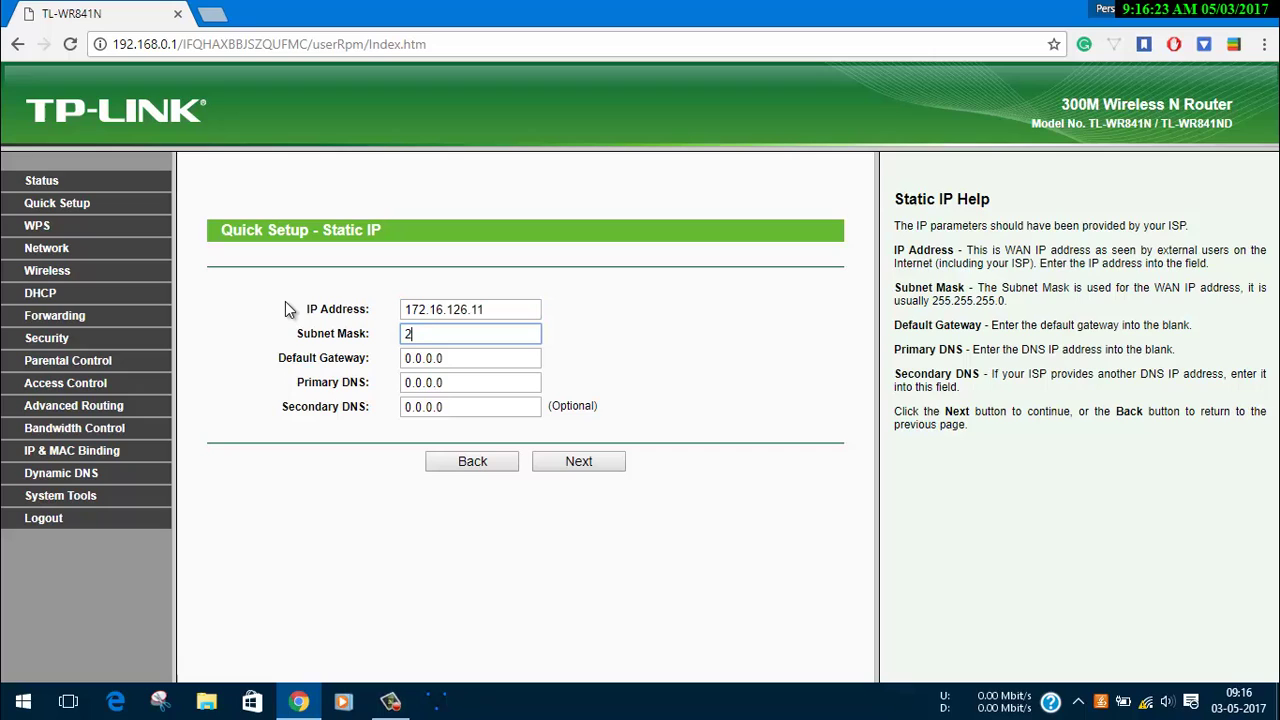
{"action": "type", "text": "55.255.255"}
{"action": "type", "text": ".0"}
{"action": "key", "text": "Tab"}
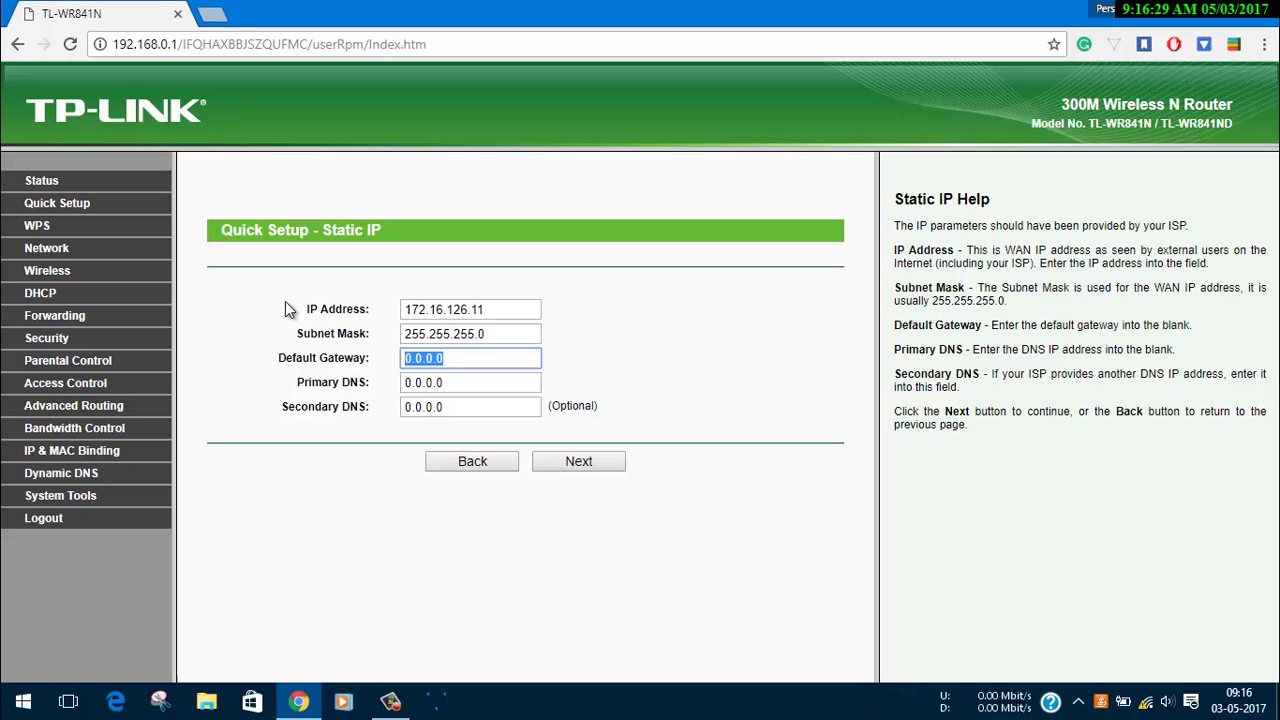
{"action": "type", "text": "172.16.126.1"}
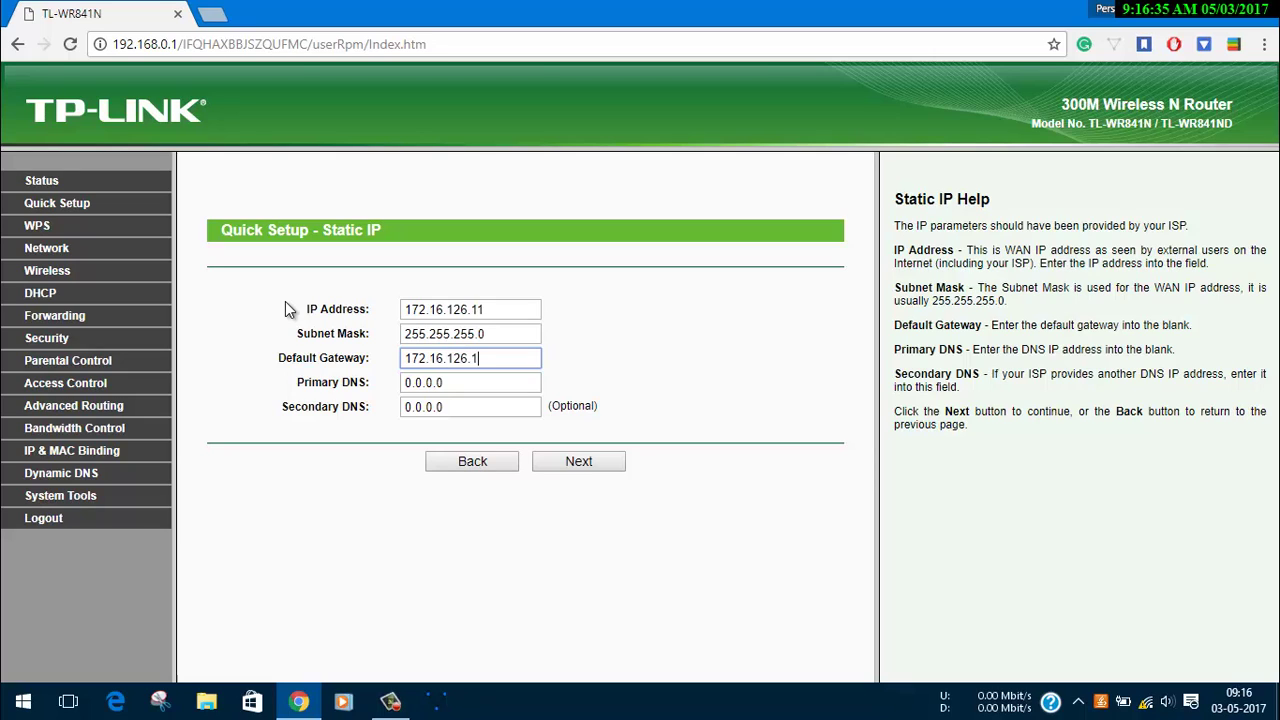
Set primary DNS 8.8.8.8 and secondary DNS 8.8.4.4.
{"action": "key", "text": "Tab"}
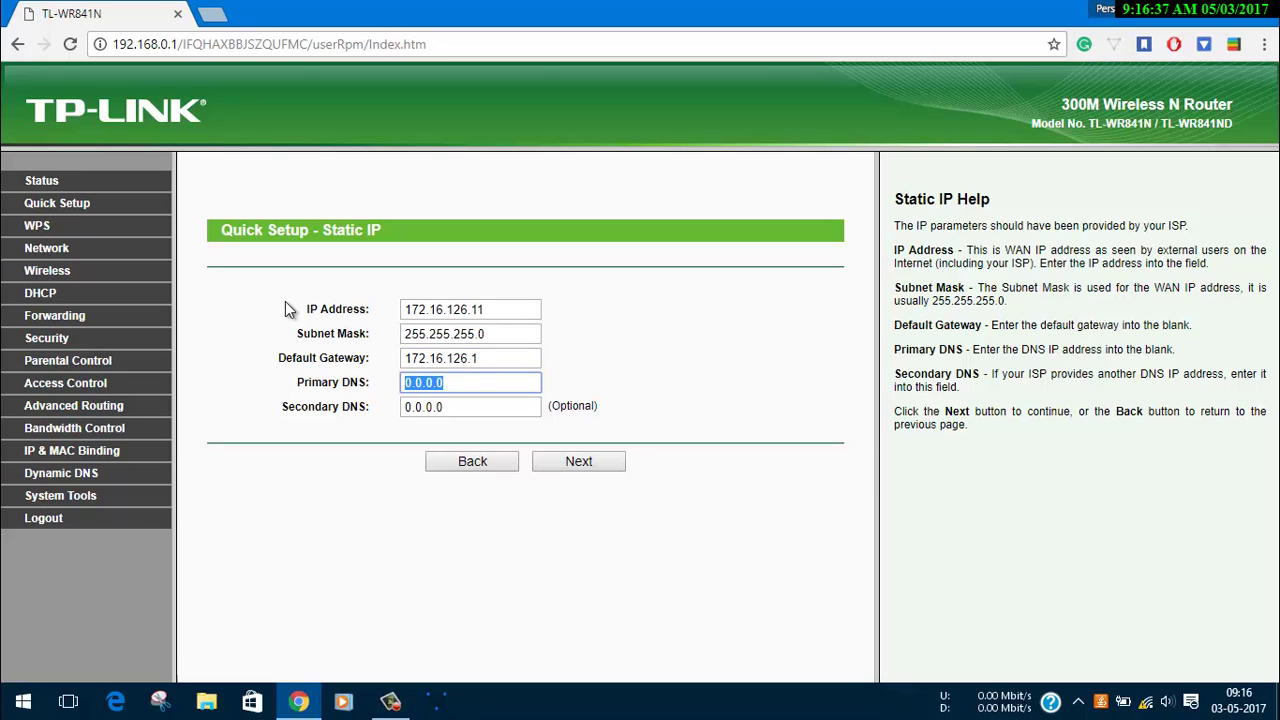
{"action": "type", "text": "8.8.8.8"}
{"action": "key", "text": "Tab"}
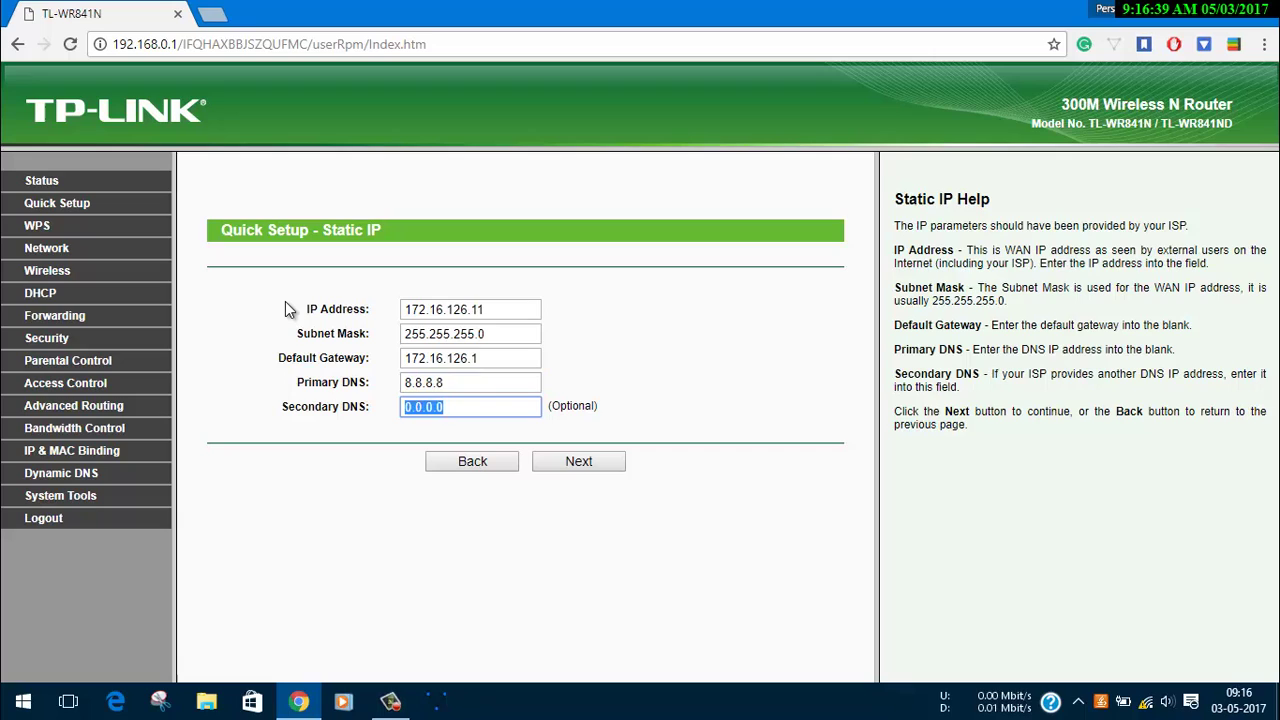
{"action": "type", "text": "8.8.4.4"}
{"action": "left_click_drag", "start_coordinate": [548, 405], "coordinate": [596, 406]}
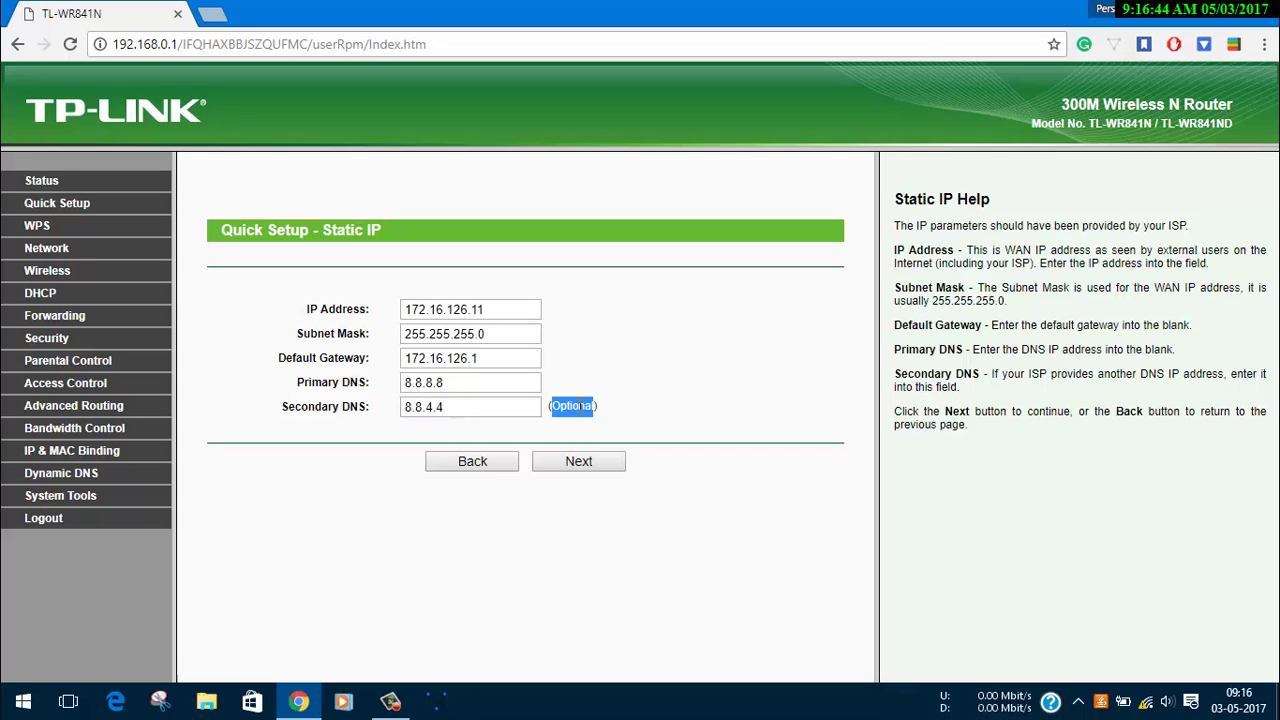
Save the IP settings and rename the wireless network to WiFiZoNe.
{"action": "left_click", "coordinate": [592, 465]}
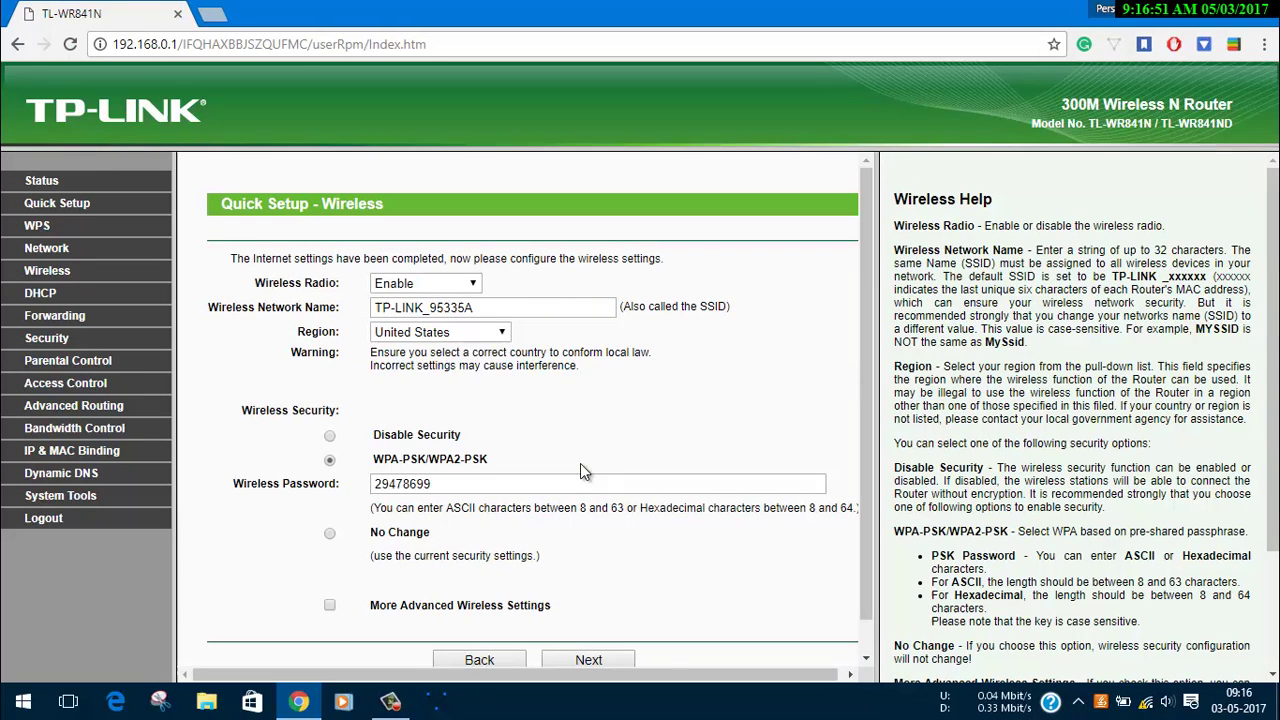
{"action": "left_click", "coordinate": [510, 310]}
{"action": "key", "text": "ctrl+a"}
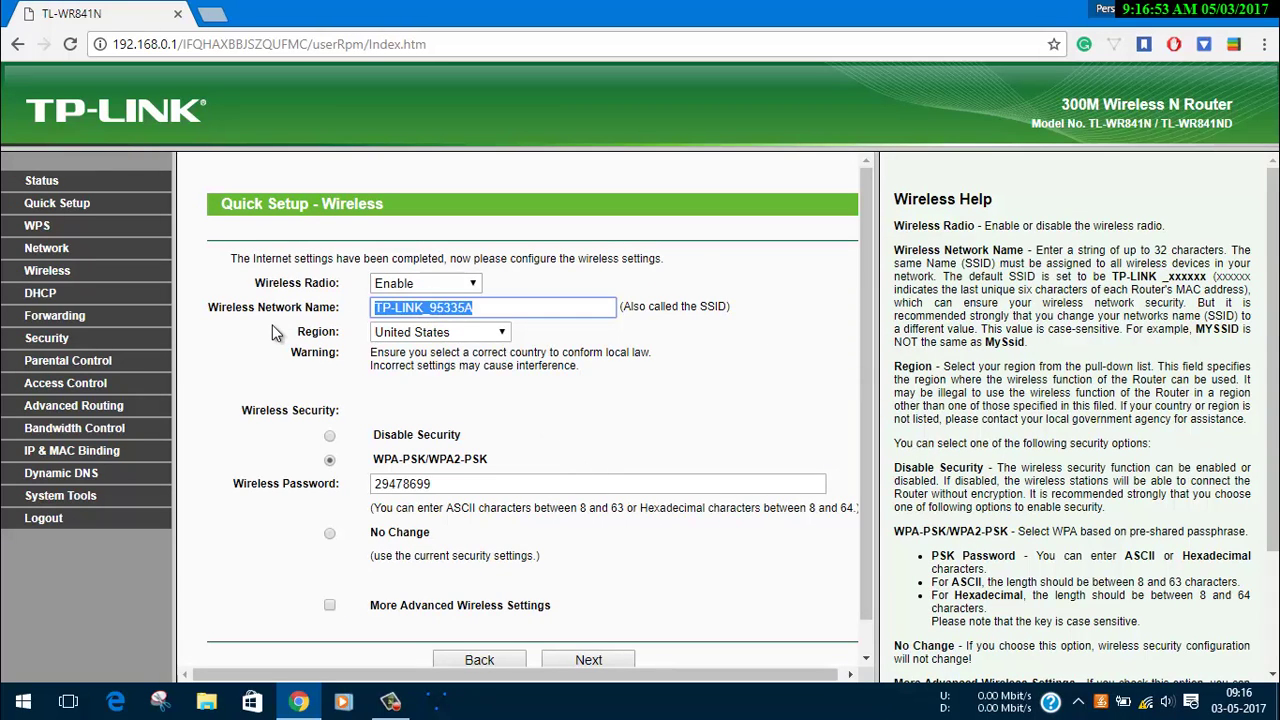
{"action": "type", "text": "WiF"}
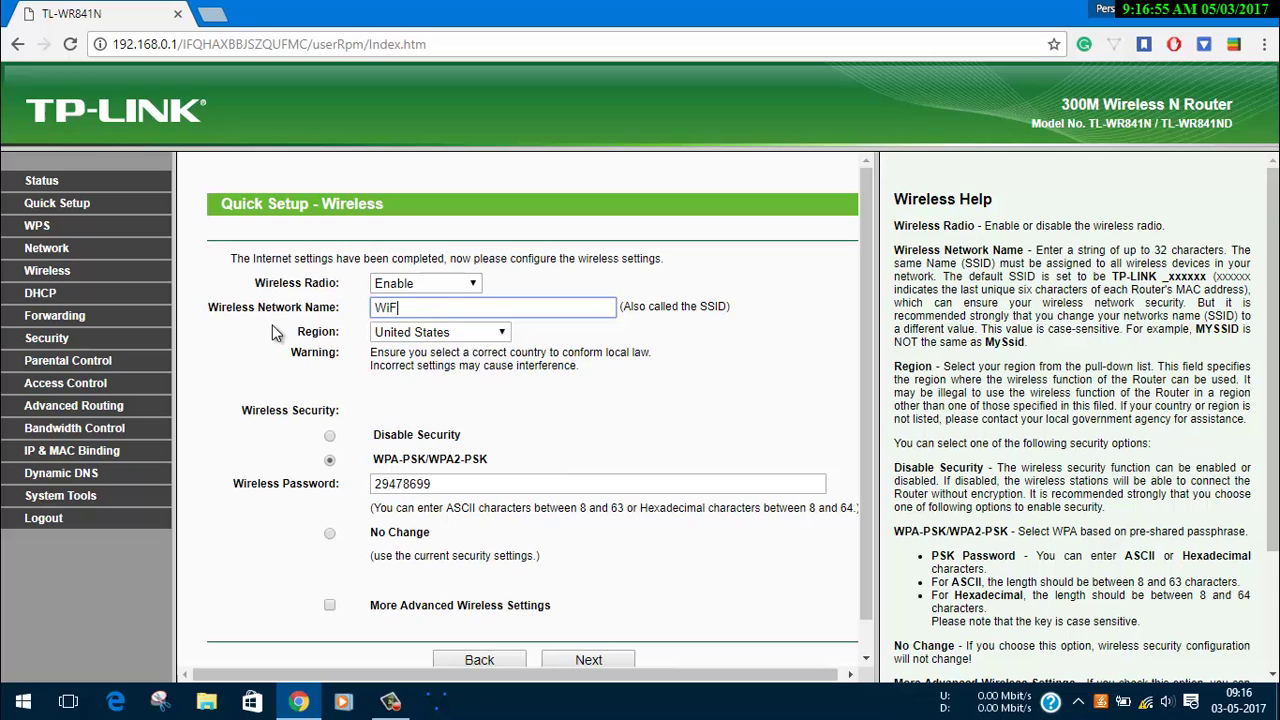
{"action": "type", "text": "iZoNe"}
Set the wireless region to India and enter a new wireless password.
{"action": "left_click", "coordinate": [398, 334]}
{"action": "key", "text": "i"}
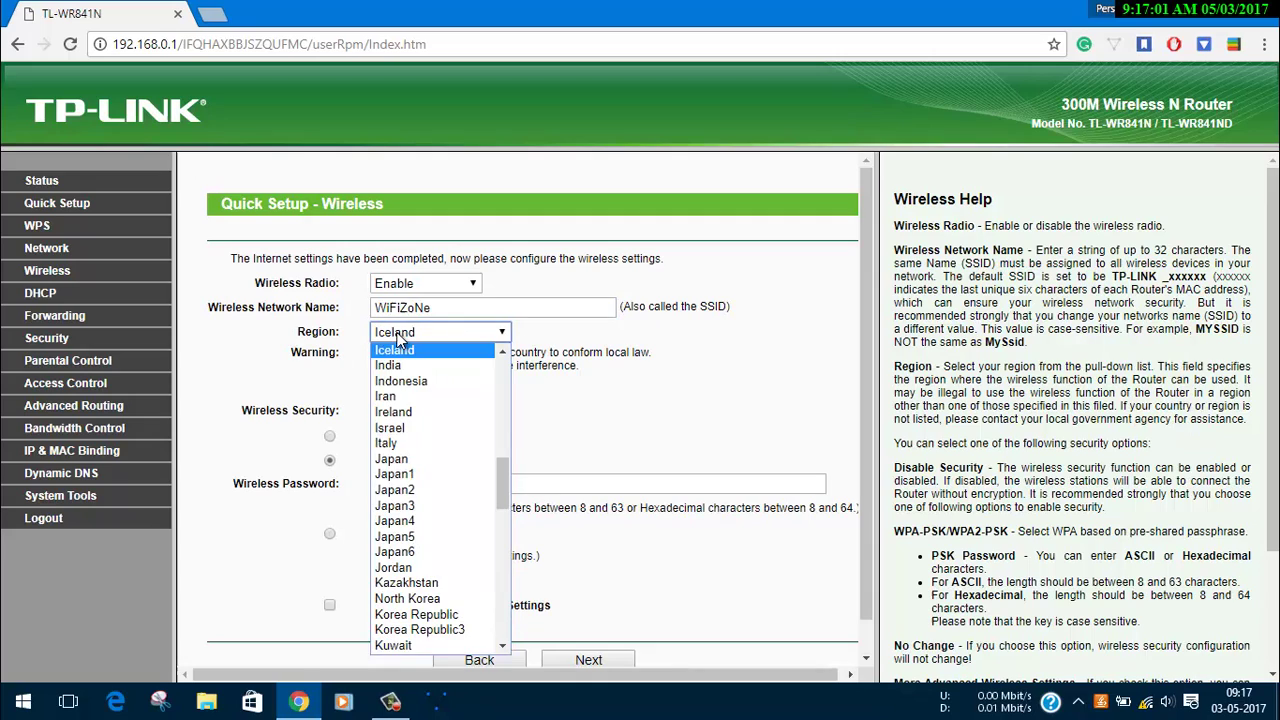
{"action": "key", "text": "Down"}
{"action": "key", "text": "Return"}
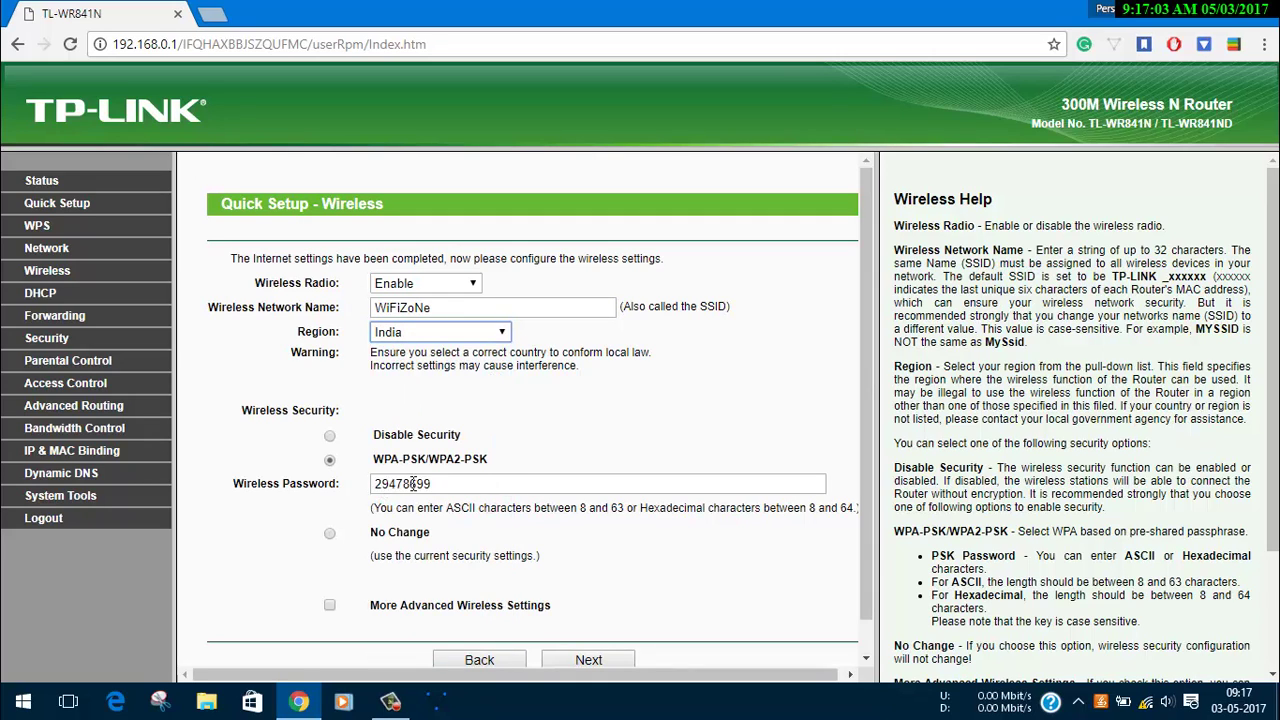
{"action": "left_click_drag", "start_coordinate": [434, 484], "coordinate": [253, 497]}
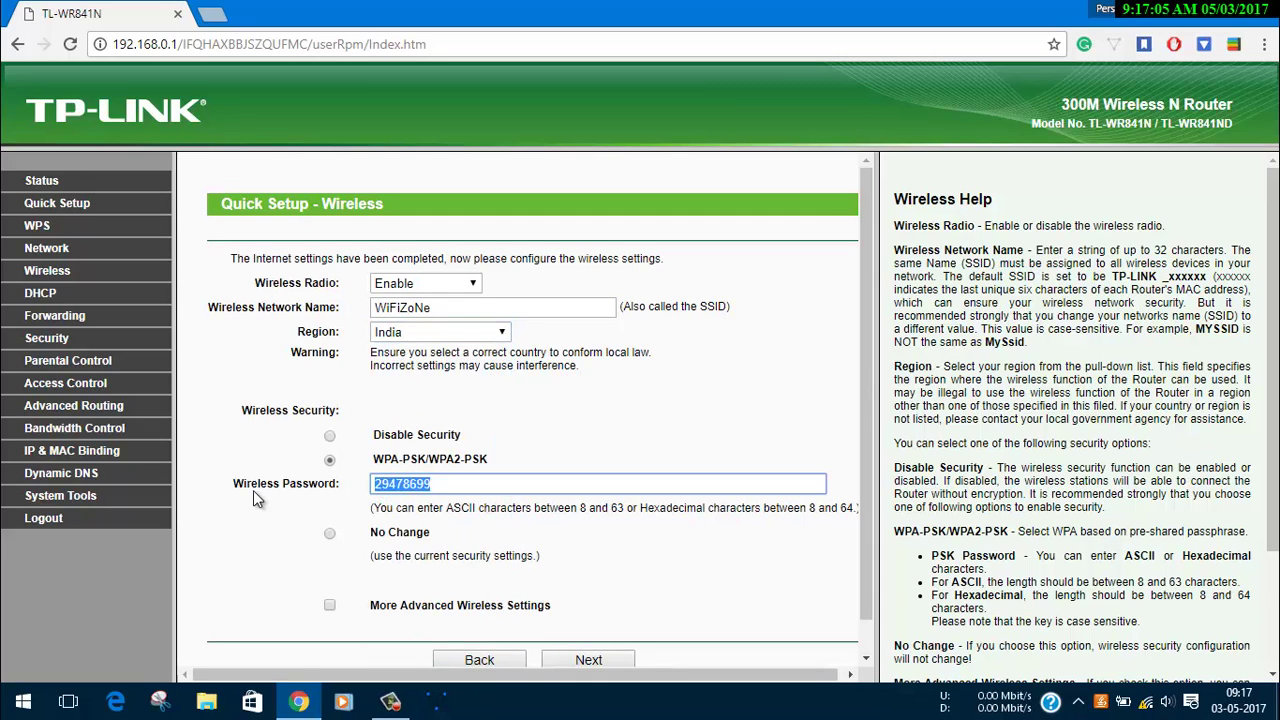
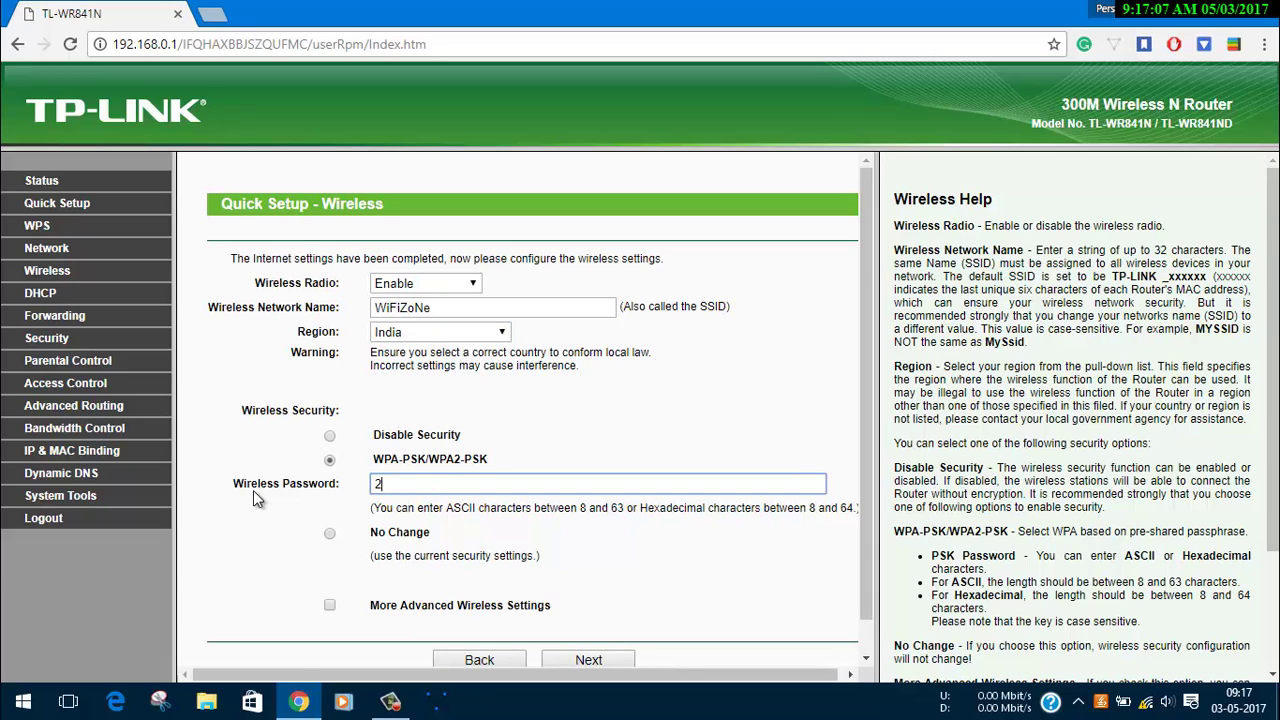
Save the wireless settings and continue to the Quick Setup Finish page.
{"action": "left_click", "coordinate": [608, 660]}
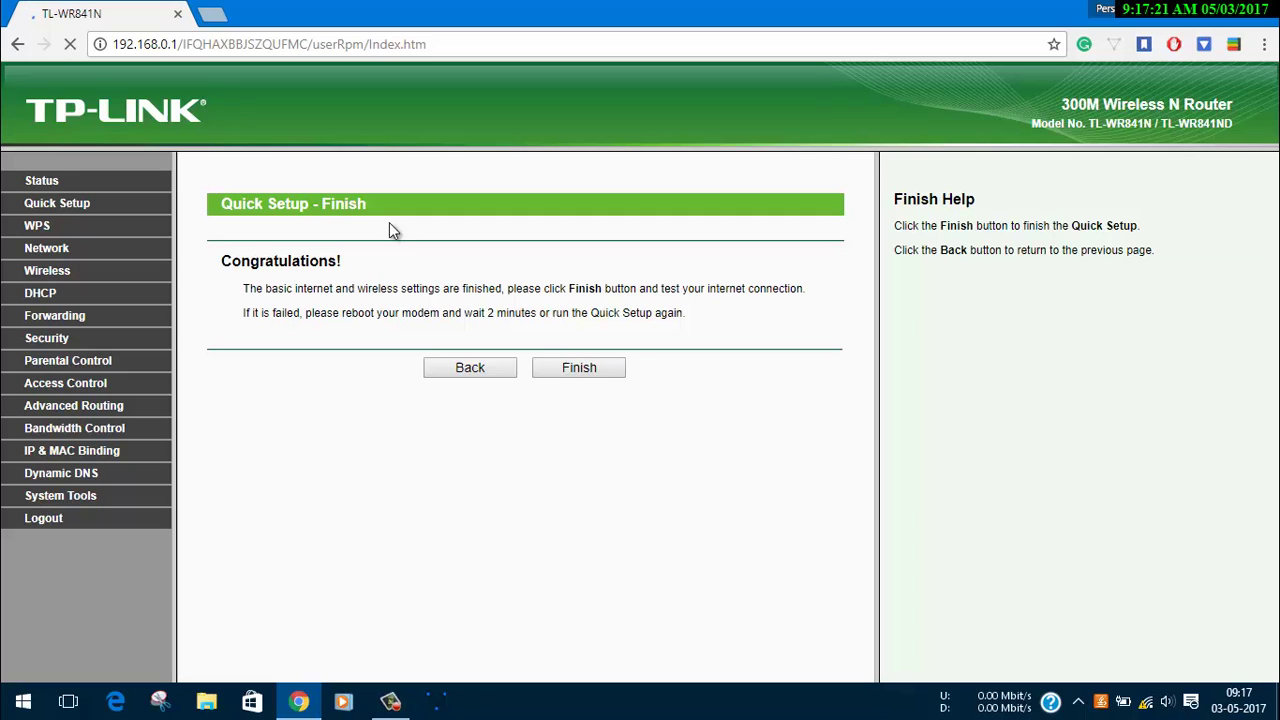
Open Command Prompt through Run with cmd and ping google.com.
{"action": "key", "text": "super+r"}
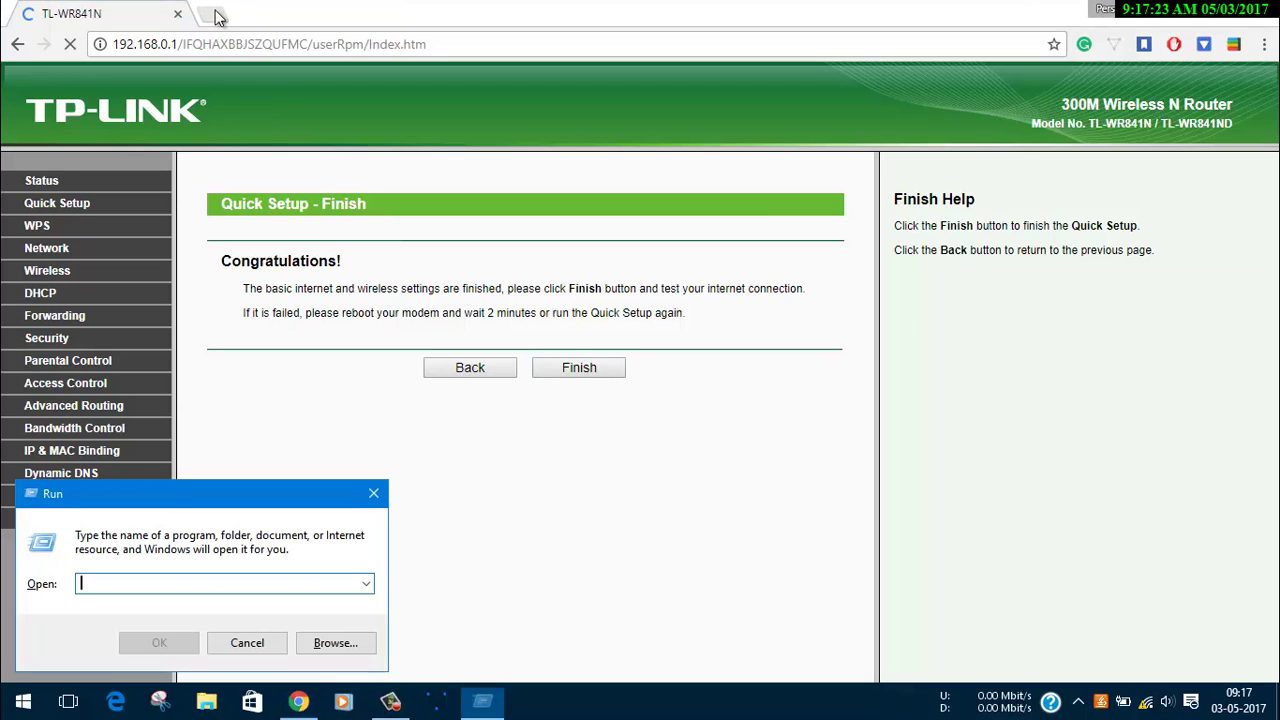
{"action": "type", "text": "cmd"}
{"action": "key", "text": "Return"}
{"action": "type", "text": "ping "}
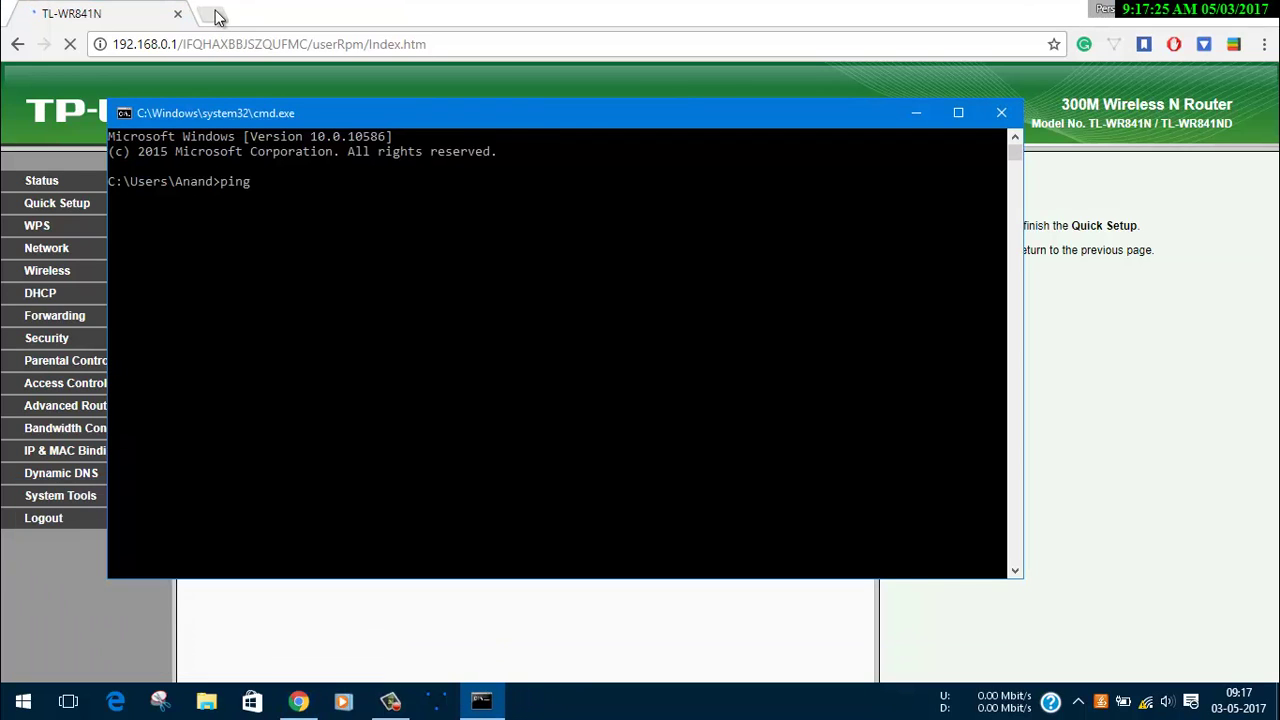
{"action": "type", "text": "googlr"}
{"action": "key", "text": "BackSpace"}
{"action": "type", "text": "e.com"}
{"action": "key", "text": "Return"}
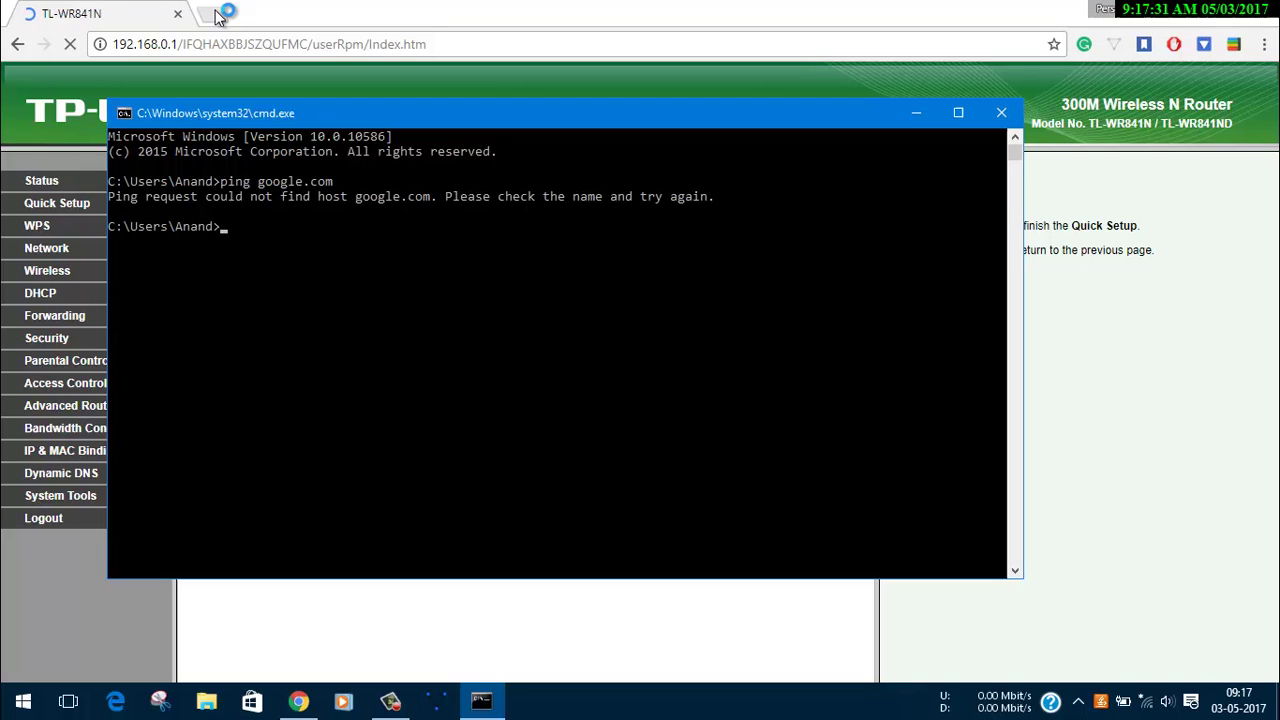
Repeat the google.com ping, which still fails to find the host.
{"action": "key", "text": "Up"}
{"action": "key", "text": "Return"}
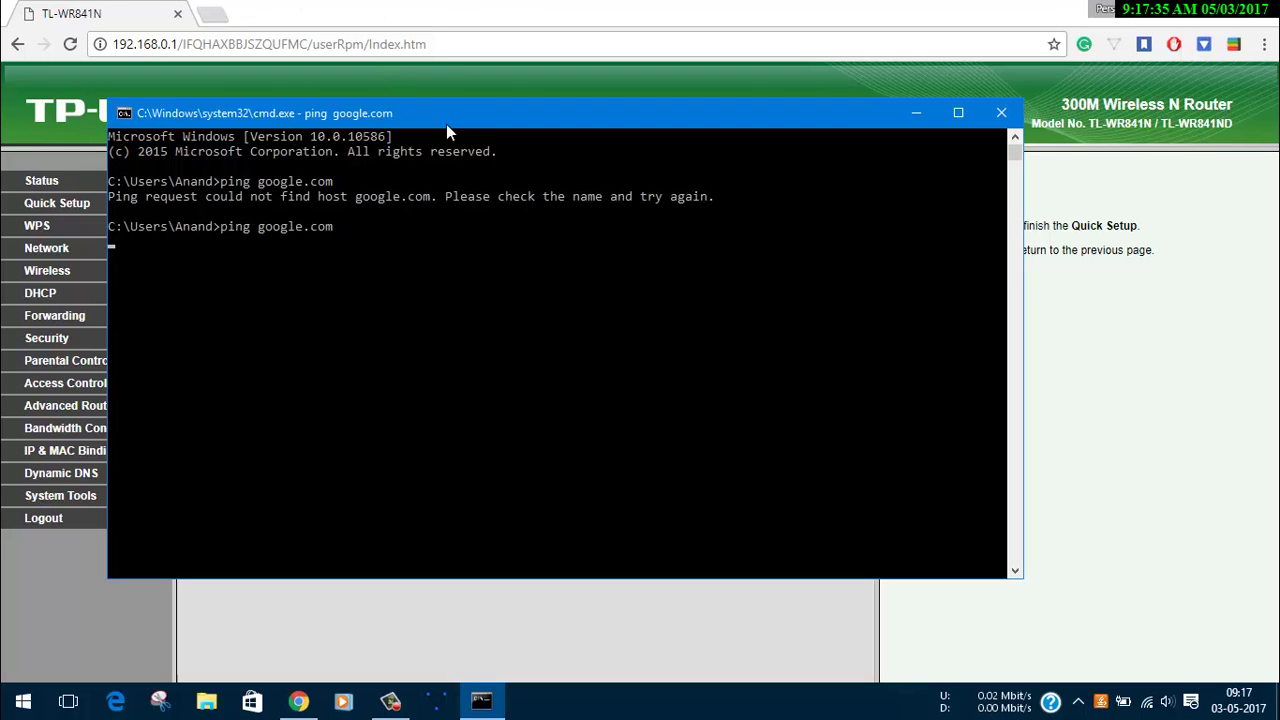
{"action": "left_click_drag", "start_coordinate": [460, 115], "coordinate": [704, 225]}
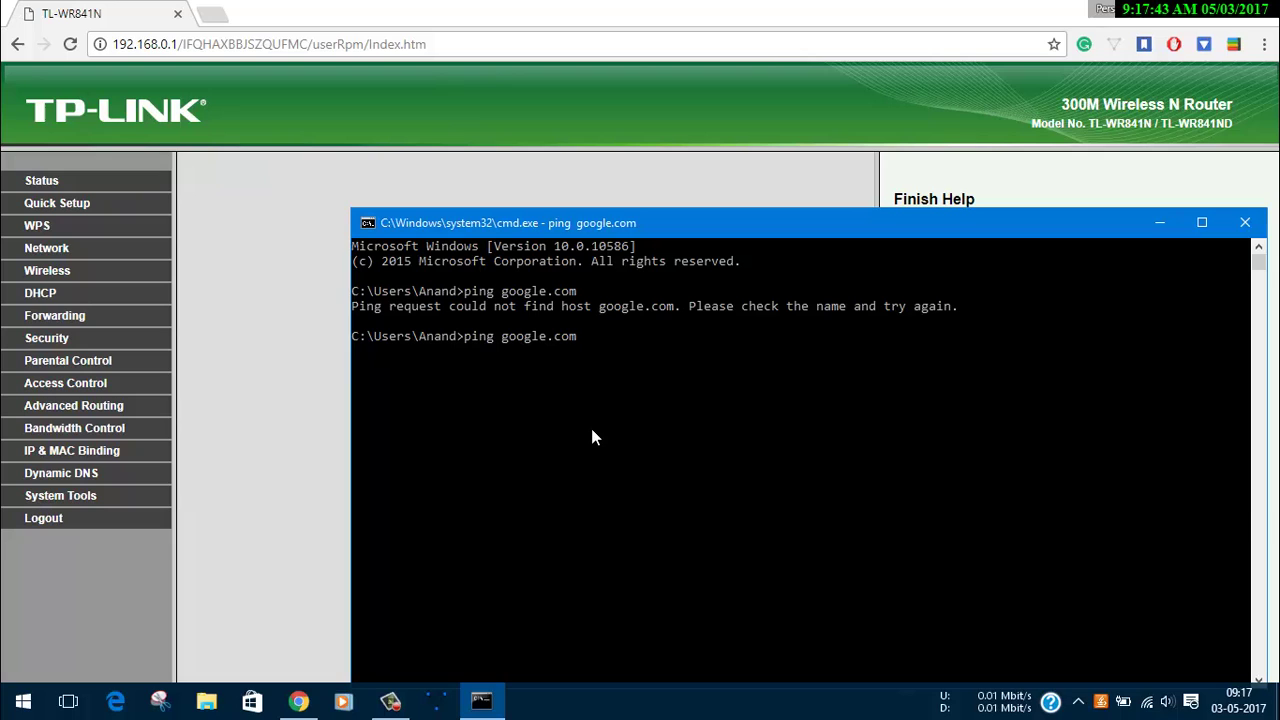
{"action": "key", "text": "Return"}
{"action": "key", "text": "Up"}
{"action": "key", "text": "Return"}
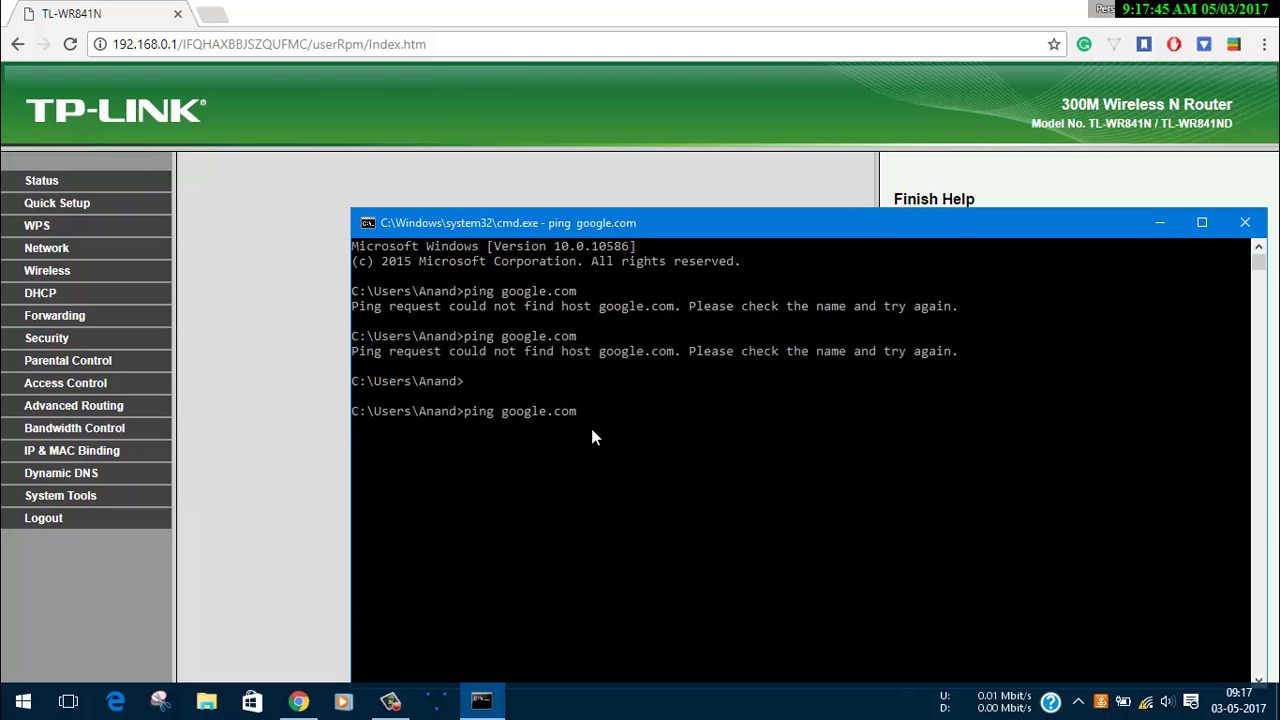
Try loading google.com in a new tab, confirm no Internet, then return to the router tab.
{"action": "left_click", "coordinate": [222, 17]}
{"action": "type", "text": "googl"}
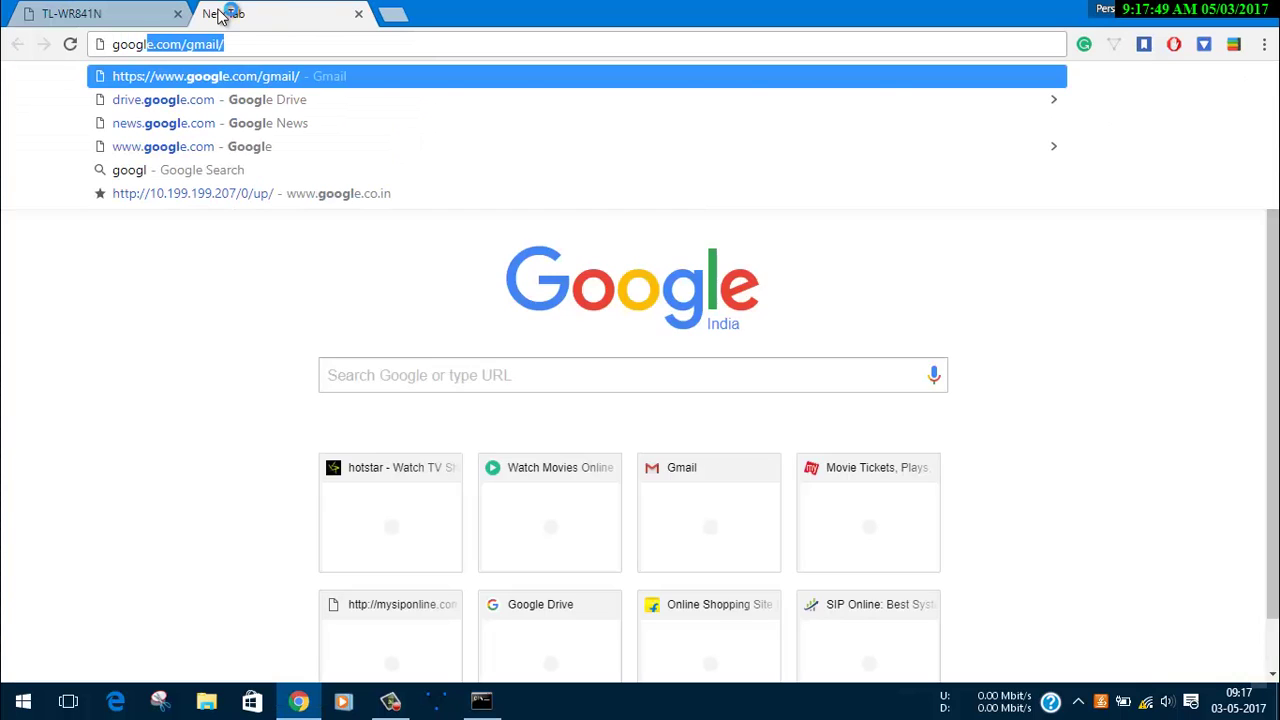
{"action": "type", "text": "e"}
{"action": "key", "text": "Return"}
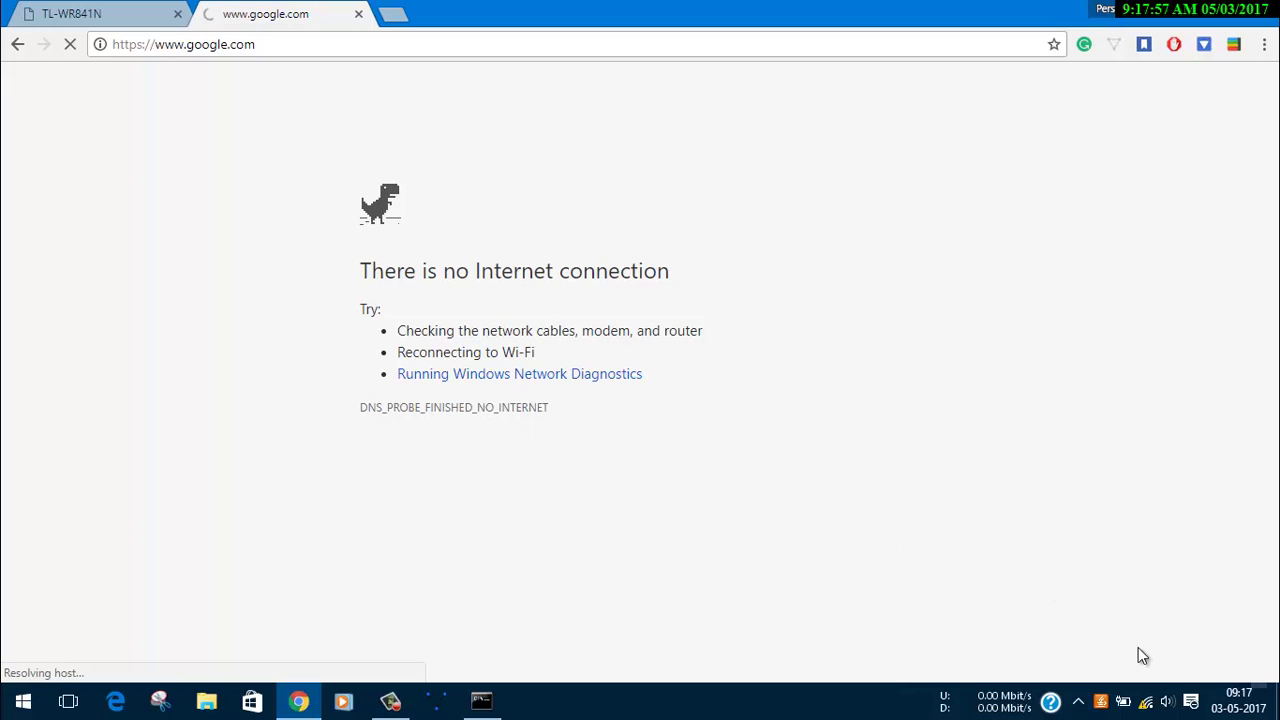
{"action": "left_click", "coordinate": [1148, 703]}
{"action": "left_click", "coordinate": [1148, 703]}
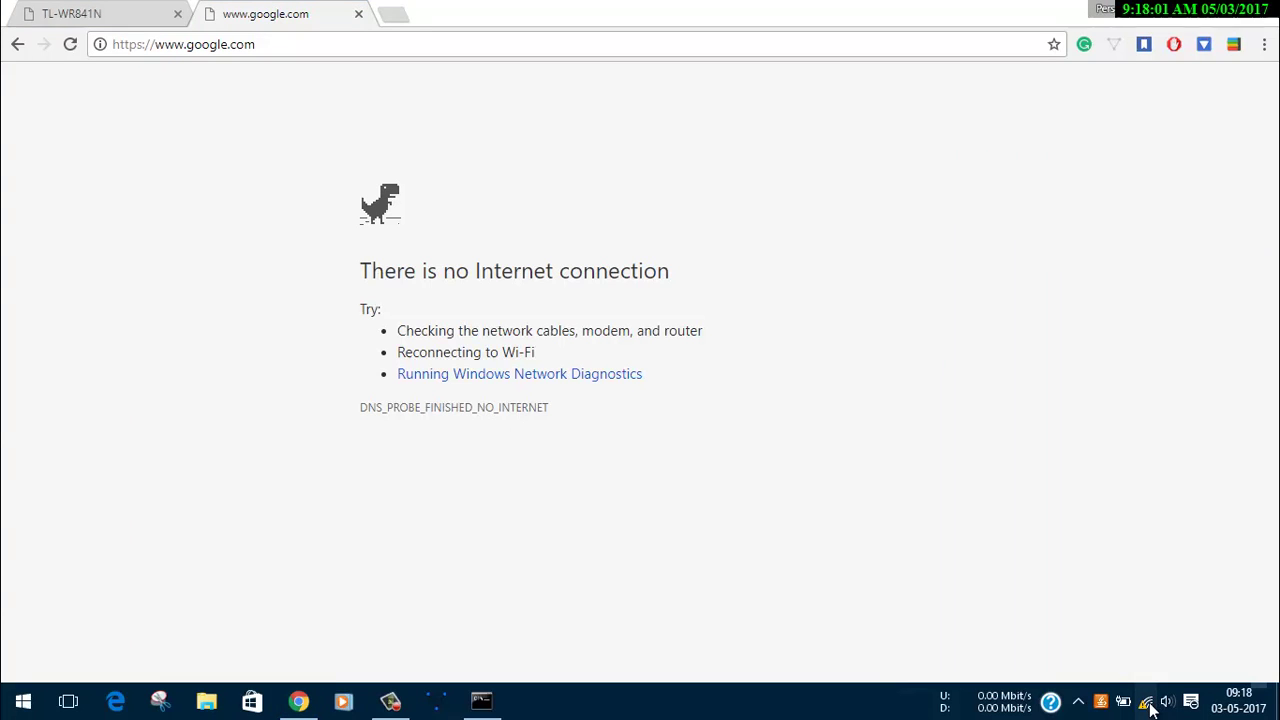
{"action": "left_click", "coordinate": [113, 10]}
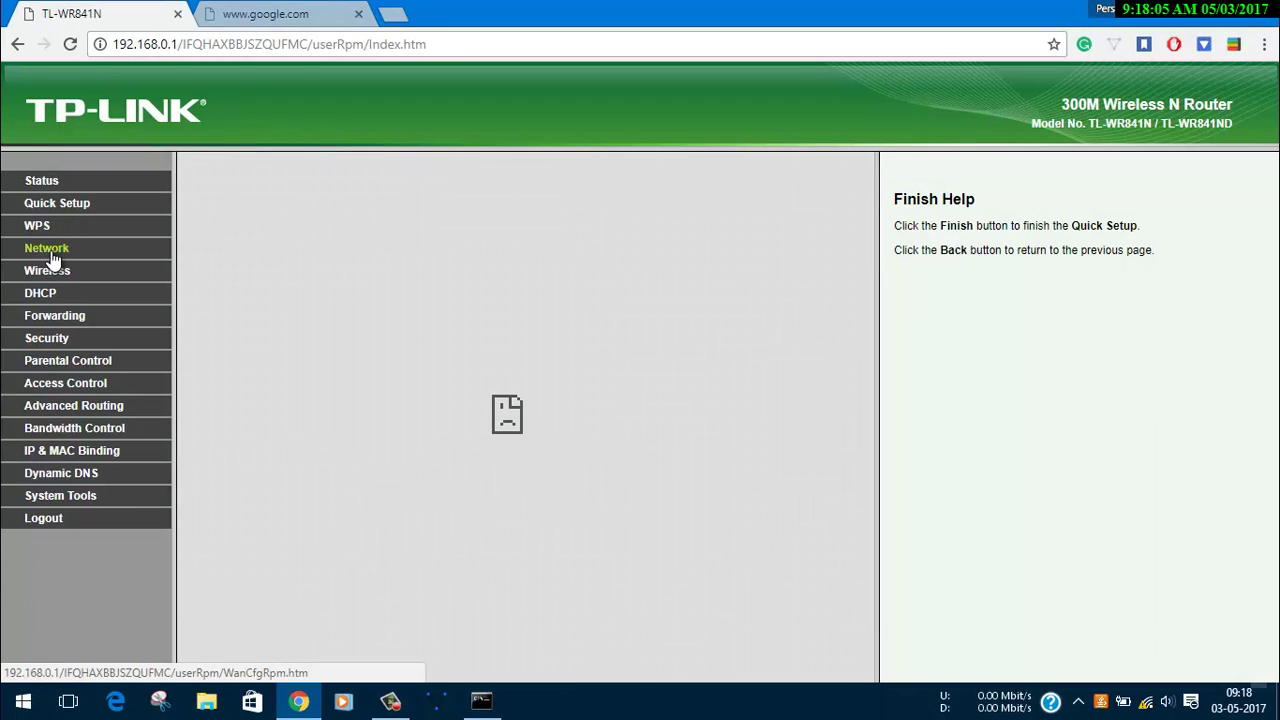
Re-enter the admin username and password on the router login screen after the session drops.
{"action": "left_click", "coordinate": [50, 252]}
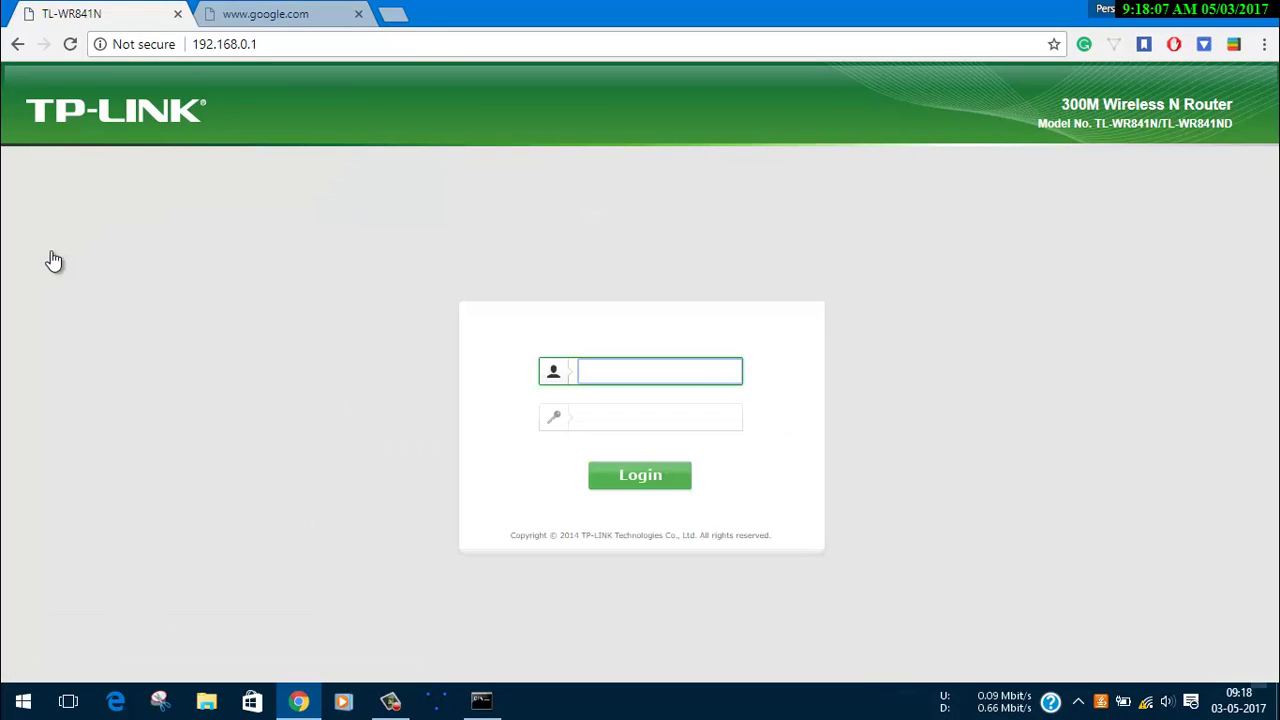
{"action": "type", "text": "a"}
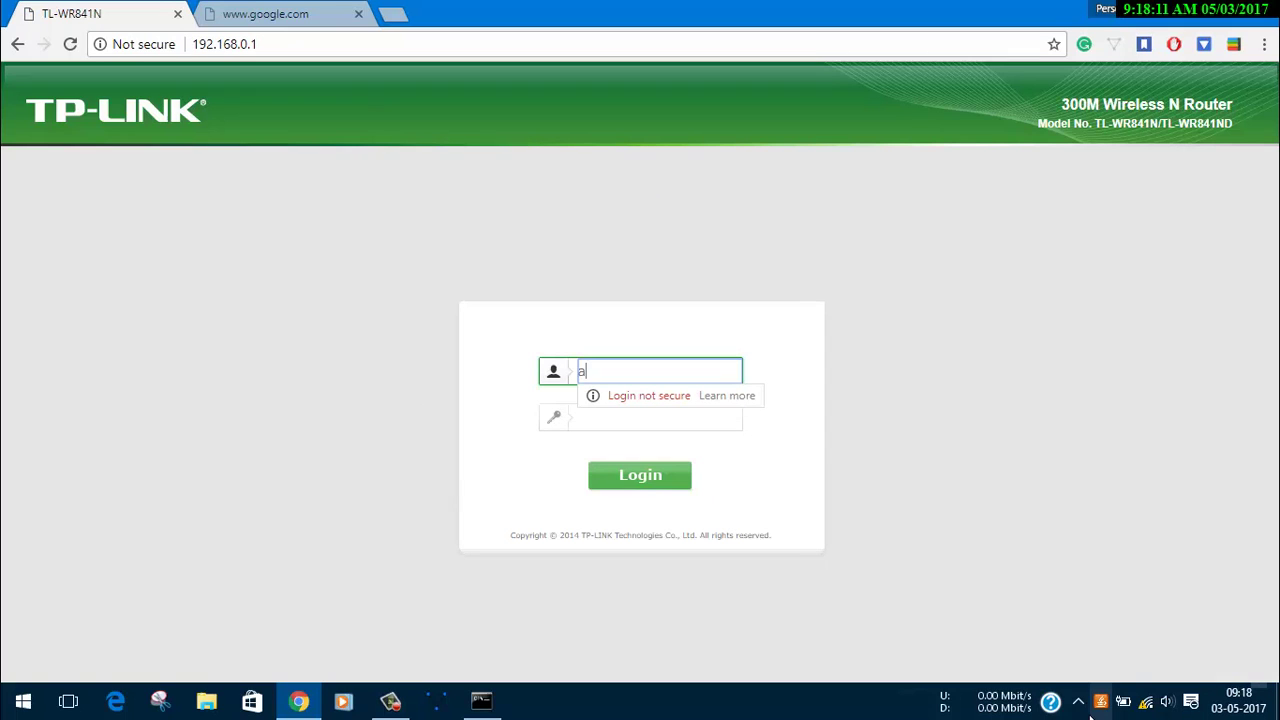
{"action": "left_click", "coordinate": [1146, 703]}
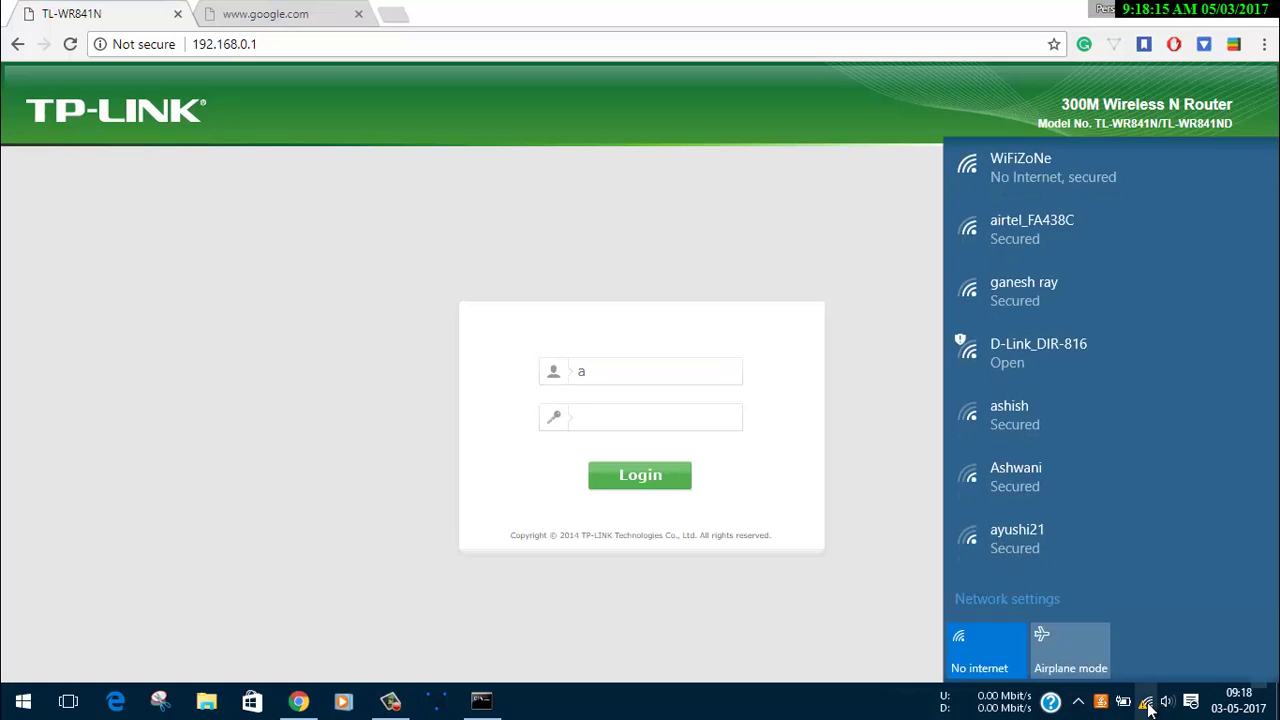
{"action": "left_click", "coordinate": [1146, 703]}
{"action": "left_click", "coordinate": [651, 364]}
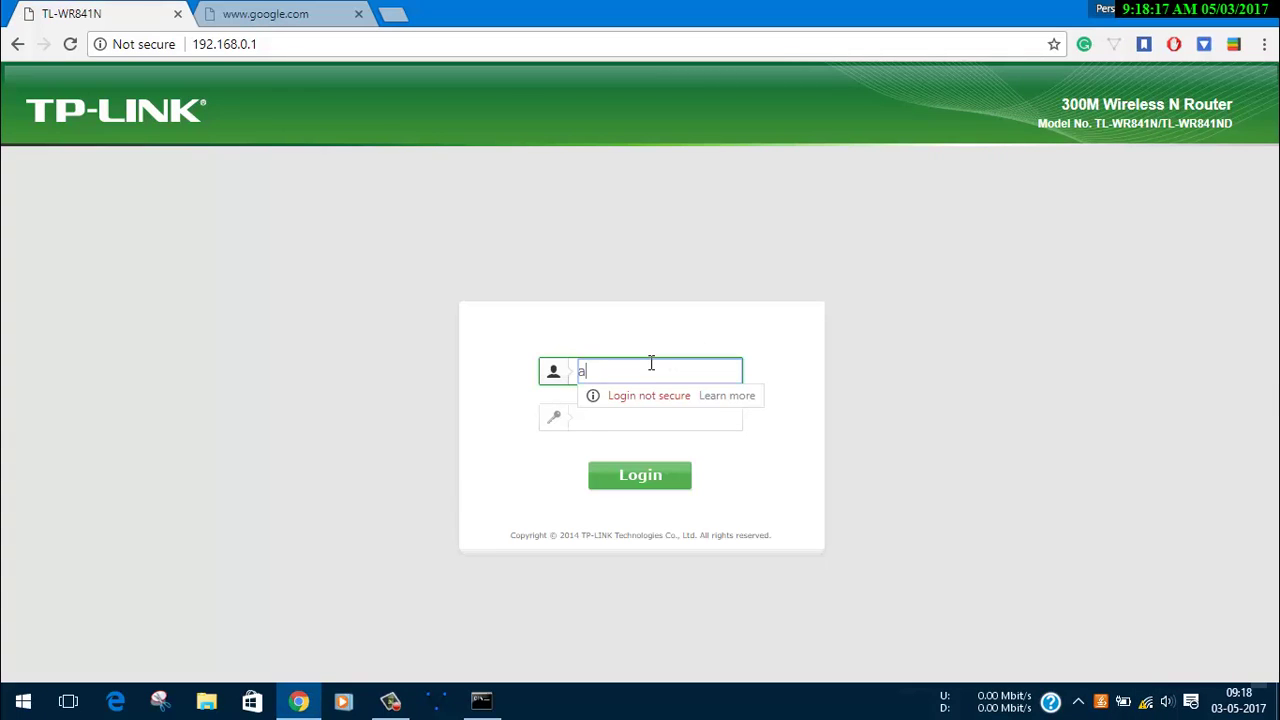
{"action": "type", "text": "admin"}
{"action": "key", "text": "Tab"}
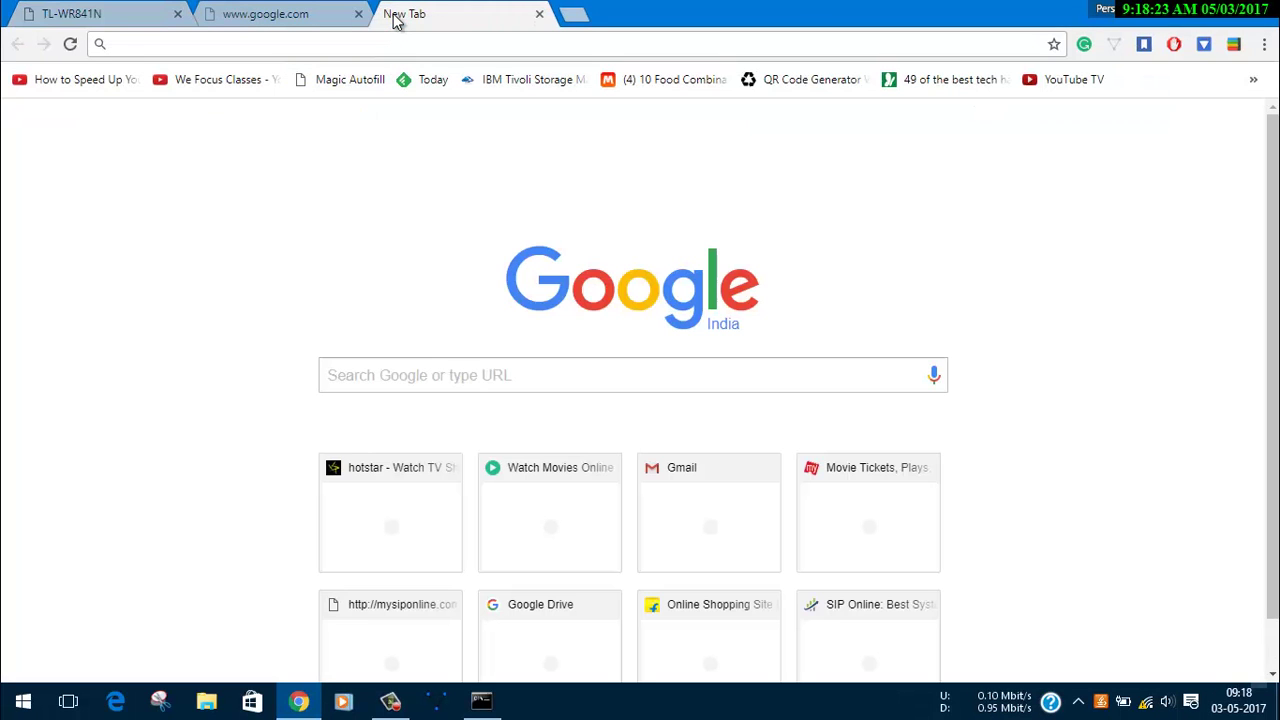
Open the ISP portal at 10.199.199.207/0/up/ and log in with the saved credentials.
{"action": "type", "text": "10."}
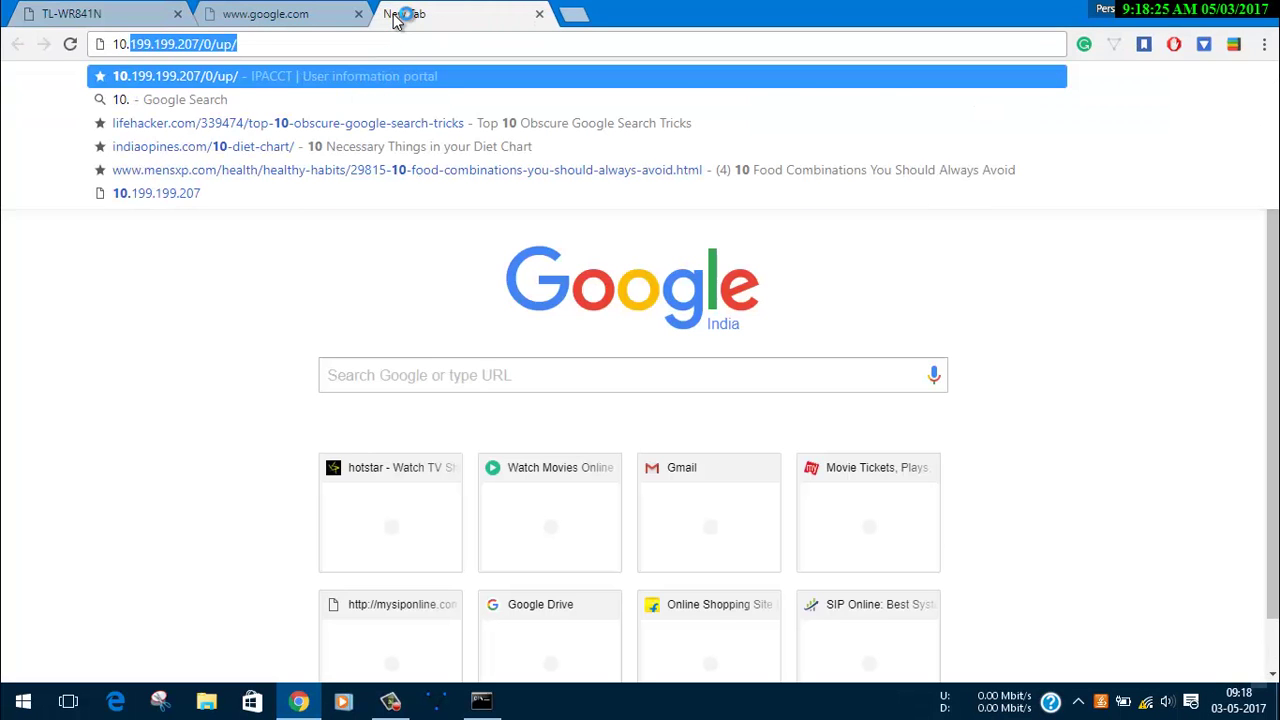
{"action": "key", "text": "Return"}
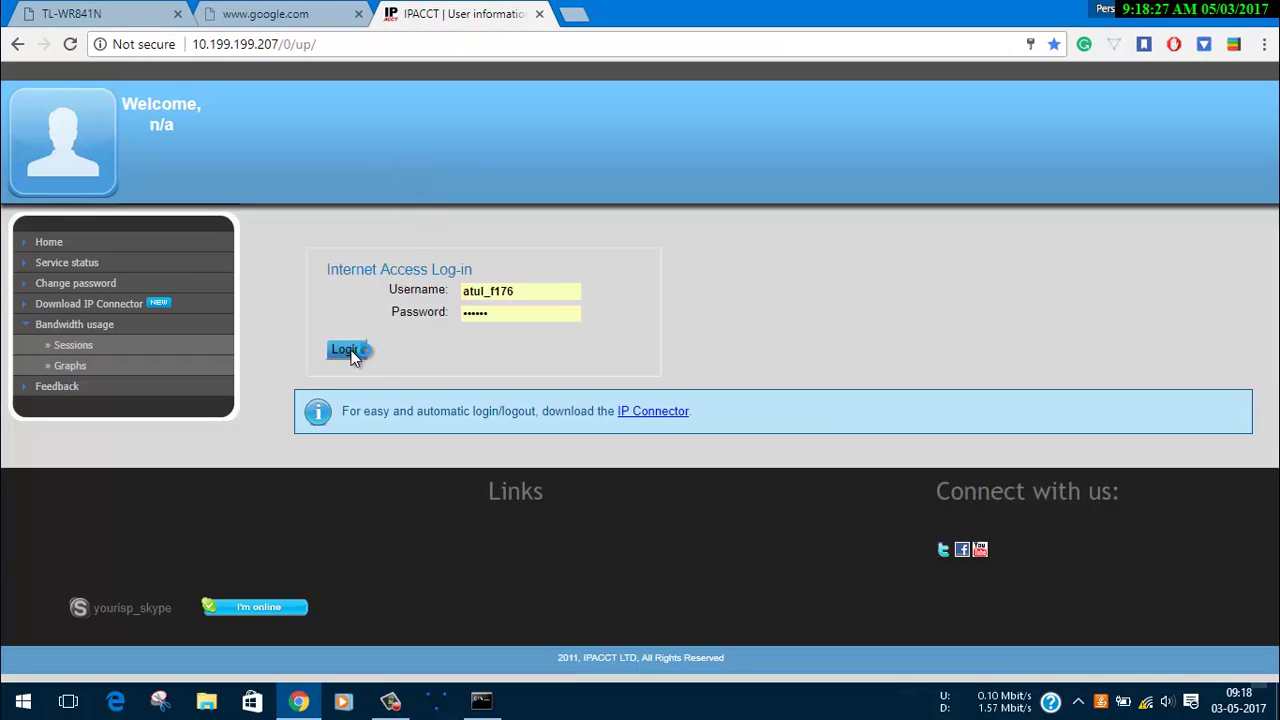
{"action": "left_click", "coordinate": [362, 352]}
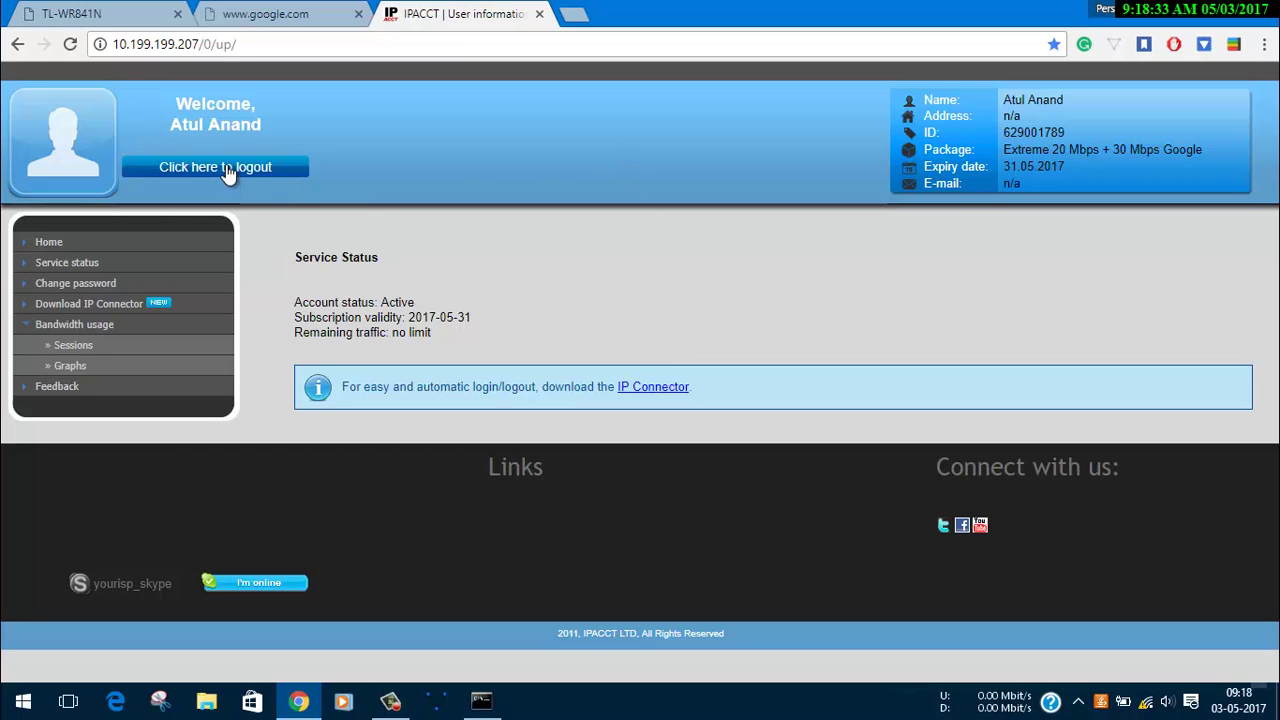
Reload google.com in its tab so the Google homepage loads.
{"action": "left_click", "coordinate": [262, 12]}
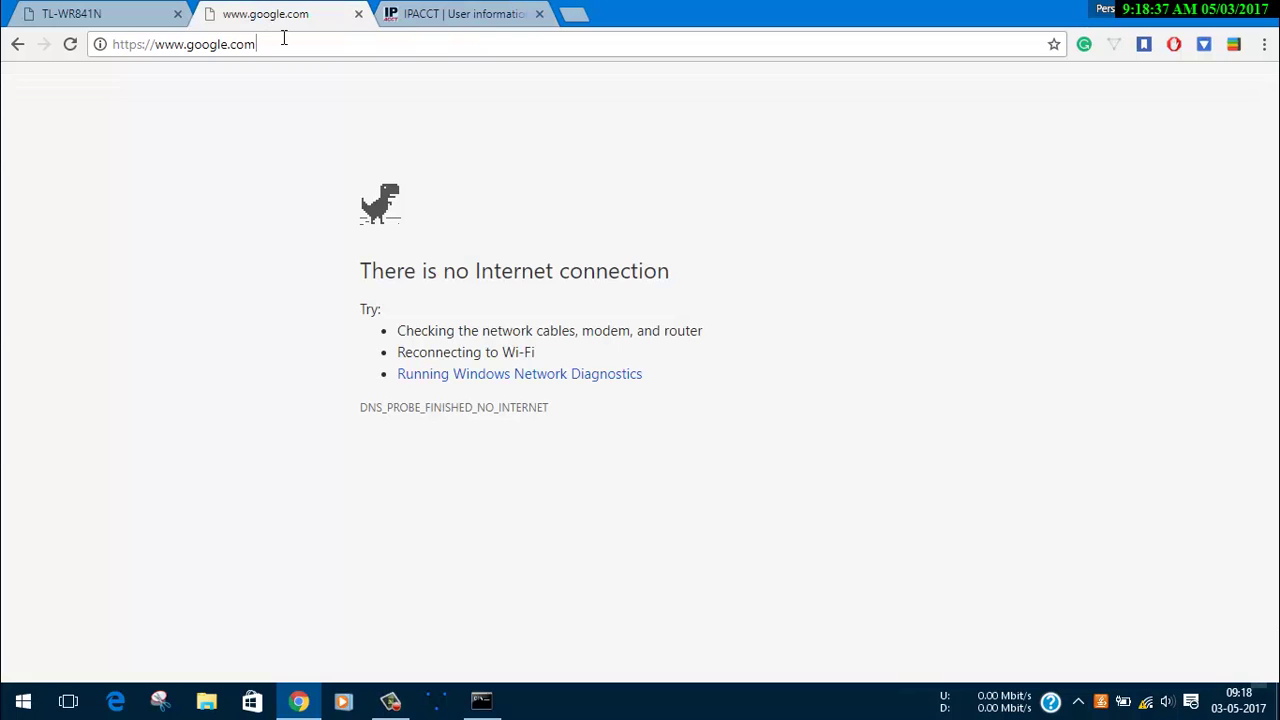
{"action": "left_click", "coordinate": [284, 42]}
{"action": "key", "text": "Return"}
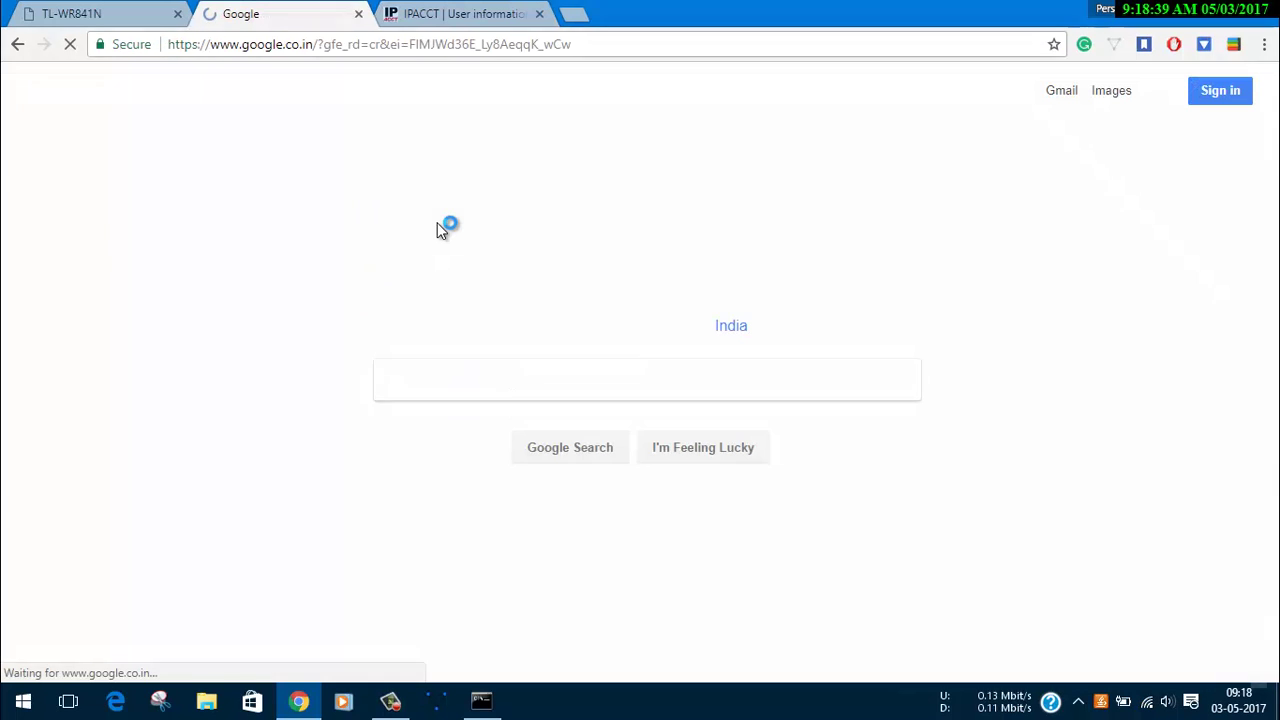
Run a continuous ping -t to google.com in Command Prompt, now getting replies.
{"action": "left_click", "coordinate": [90, 12]}
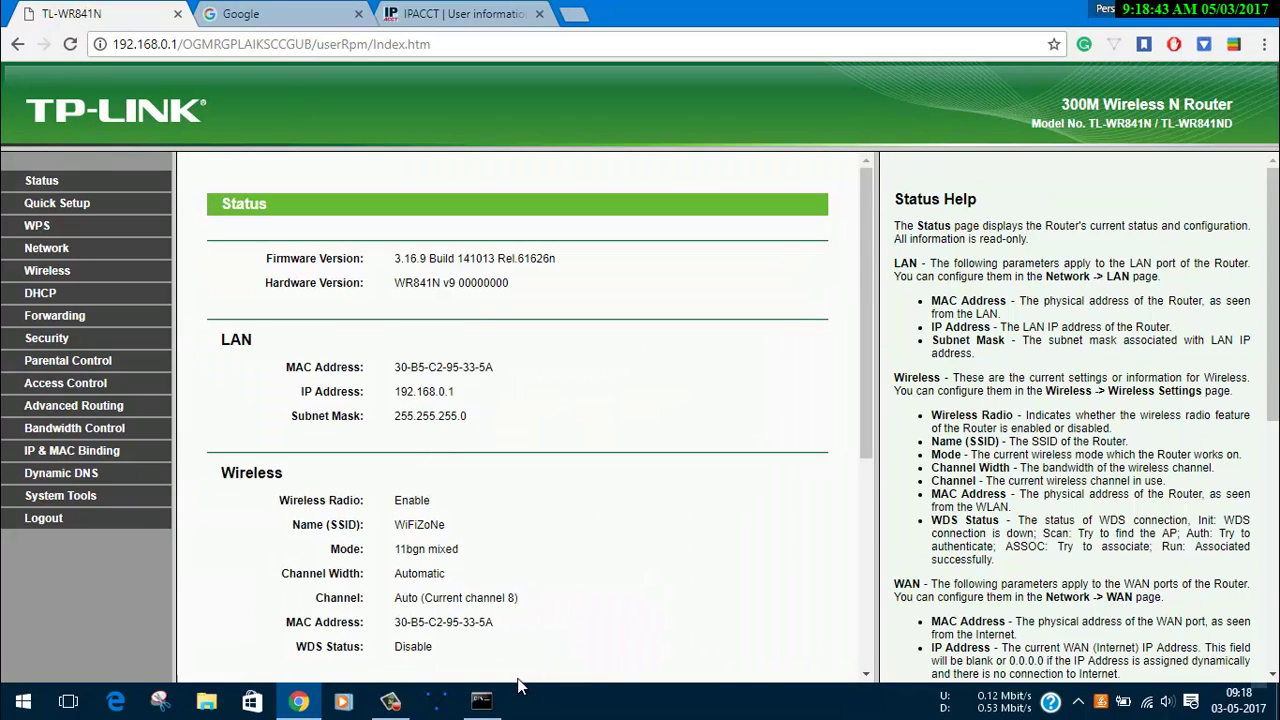
{"action": "left_click", "coordinate": [490, 706]}
{"action": "key", "text": "Up"}
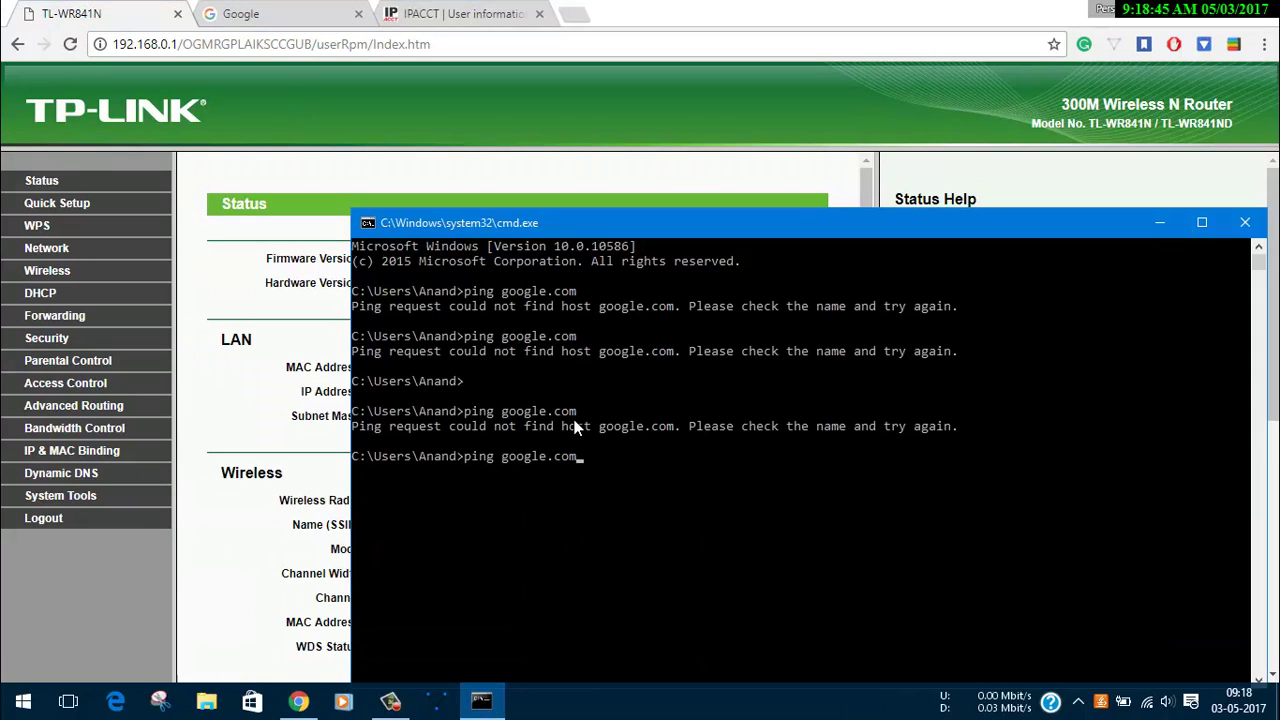
{"action": "type", "text": "-t"}
{"action": "key", "text": "Return"}
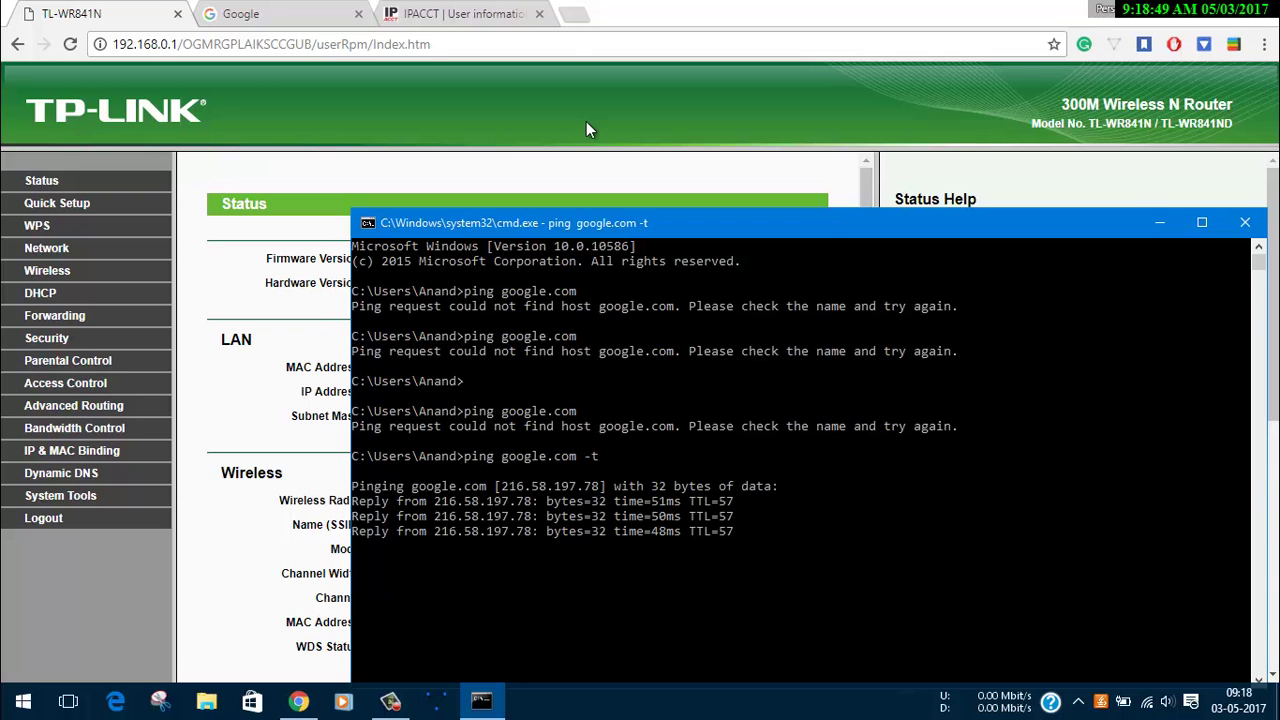
{"action": "left_click", "coordinate": [573, 14]}
In a new tab, google 'speed test' and reach the Speedtest.net by Ookla beta without Flash.
{"action": "left_click", "coordinate": [573, 14]}
{"action": "type", "text": "speed"}
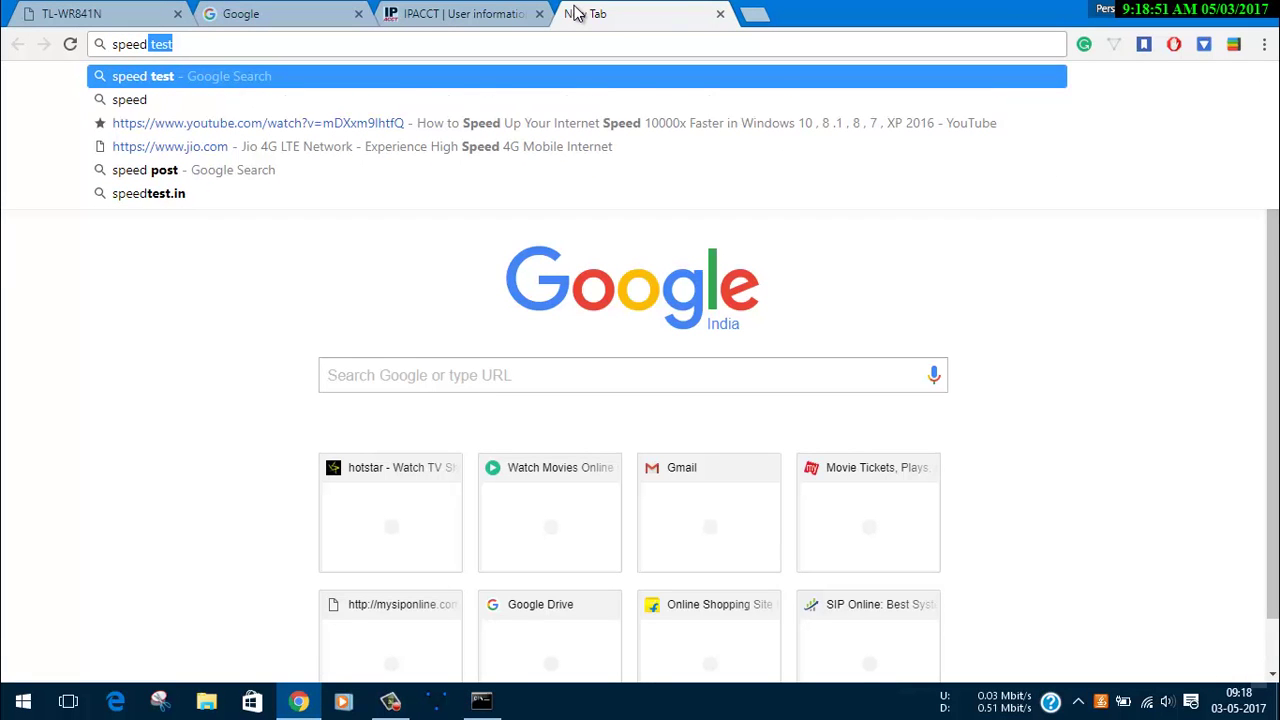
{"action": "key", "text": "Return"}
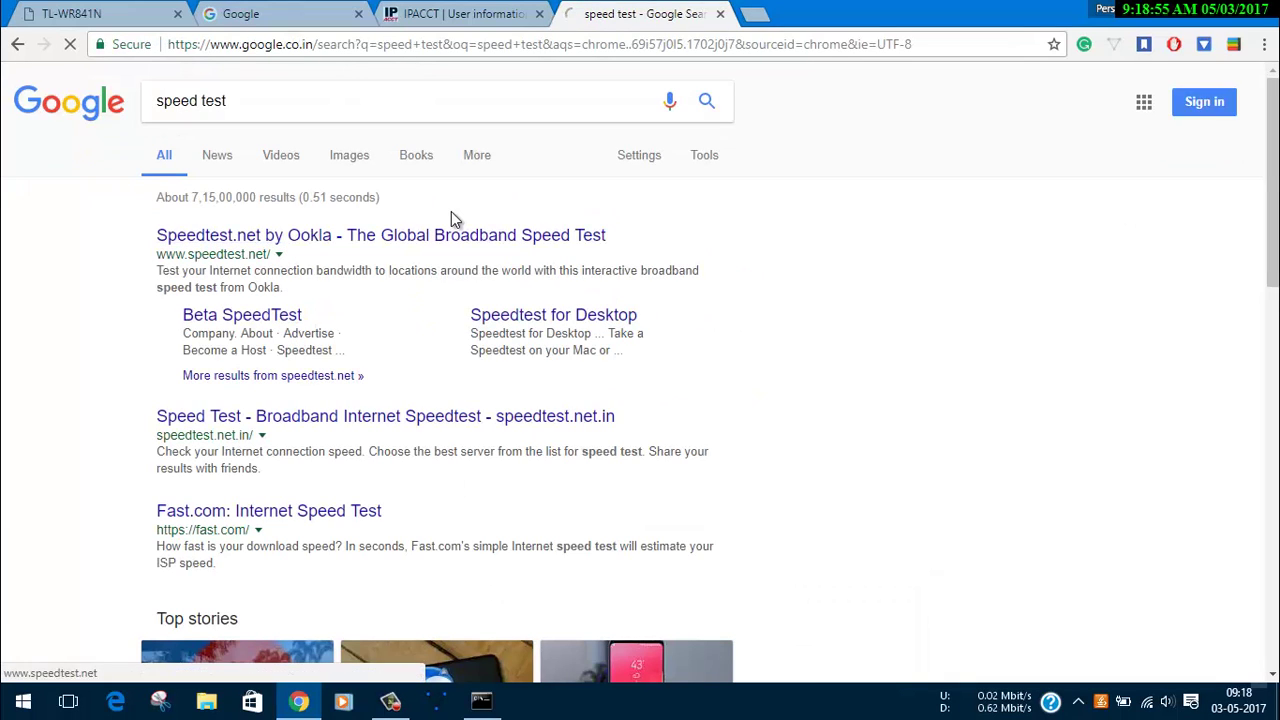
{"action": "left_click", "coordinate": [451, 213]}
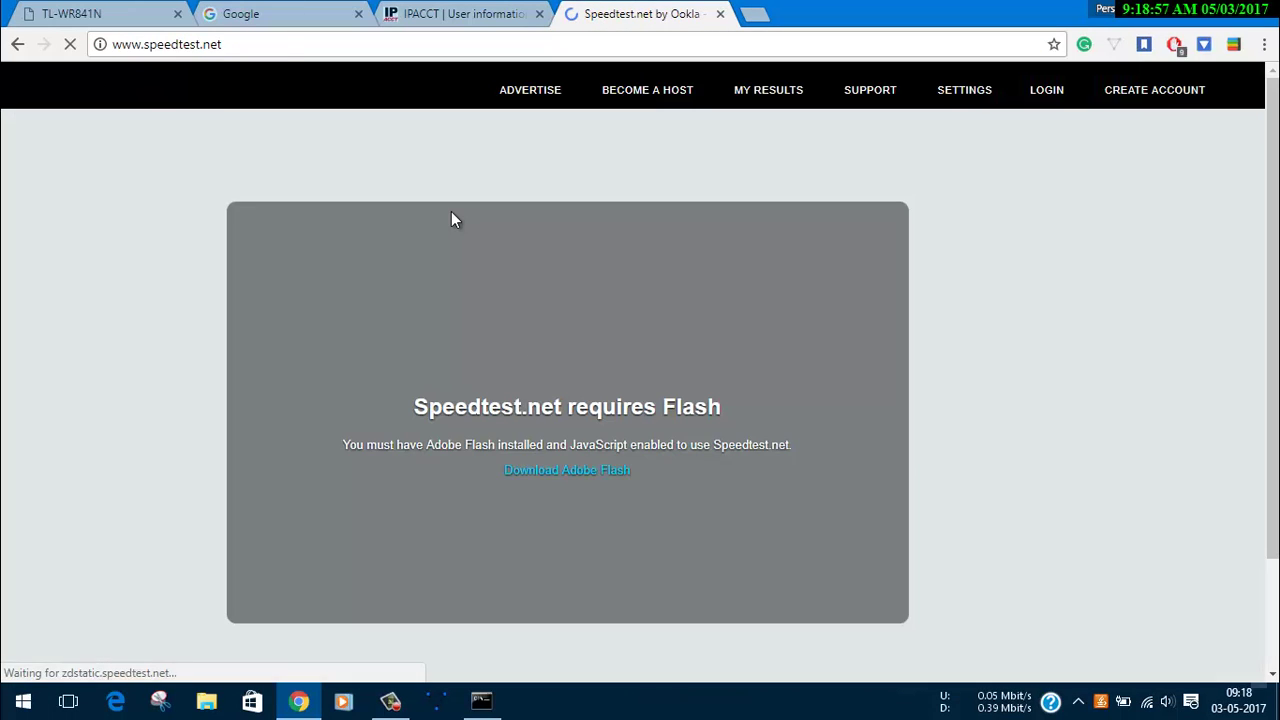
{"action": "left_click", "coordinate": [578, 455]}
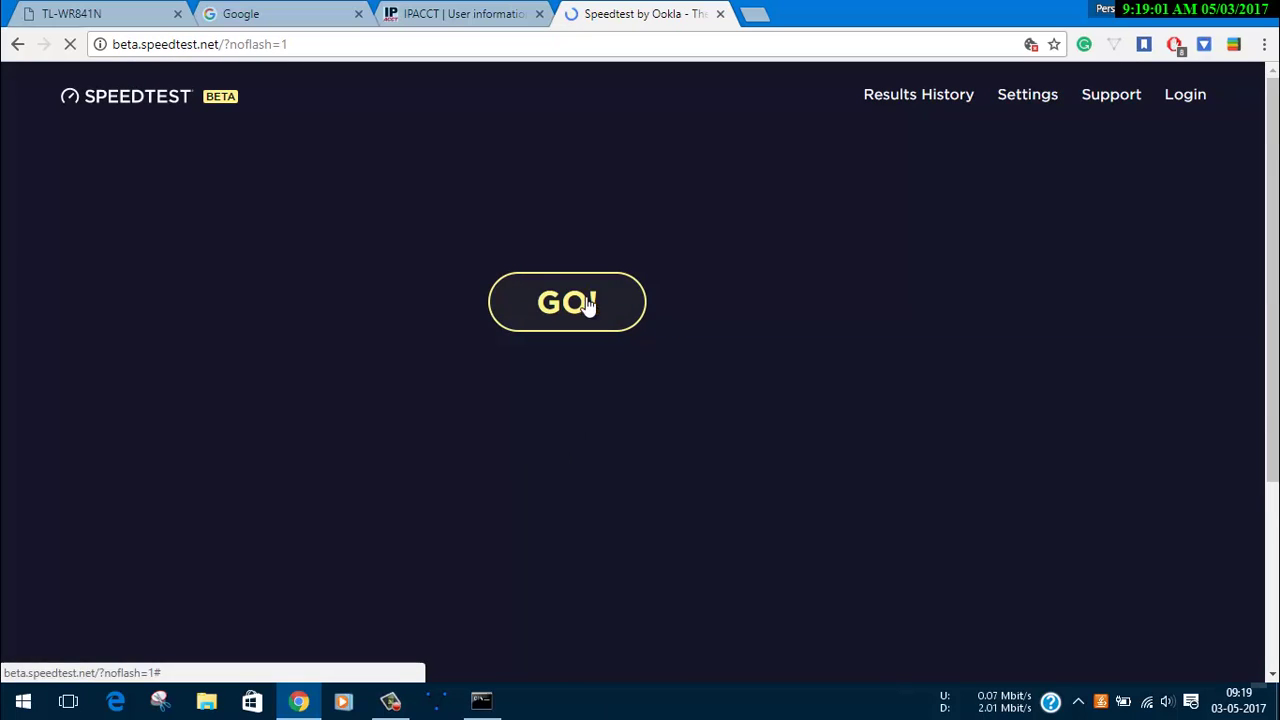
Start the Speedtest by Ookla beta test on the Perfect Internet connection with GO.
{"action": "left_click", "coordinate": [590, 305]}
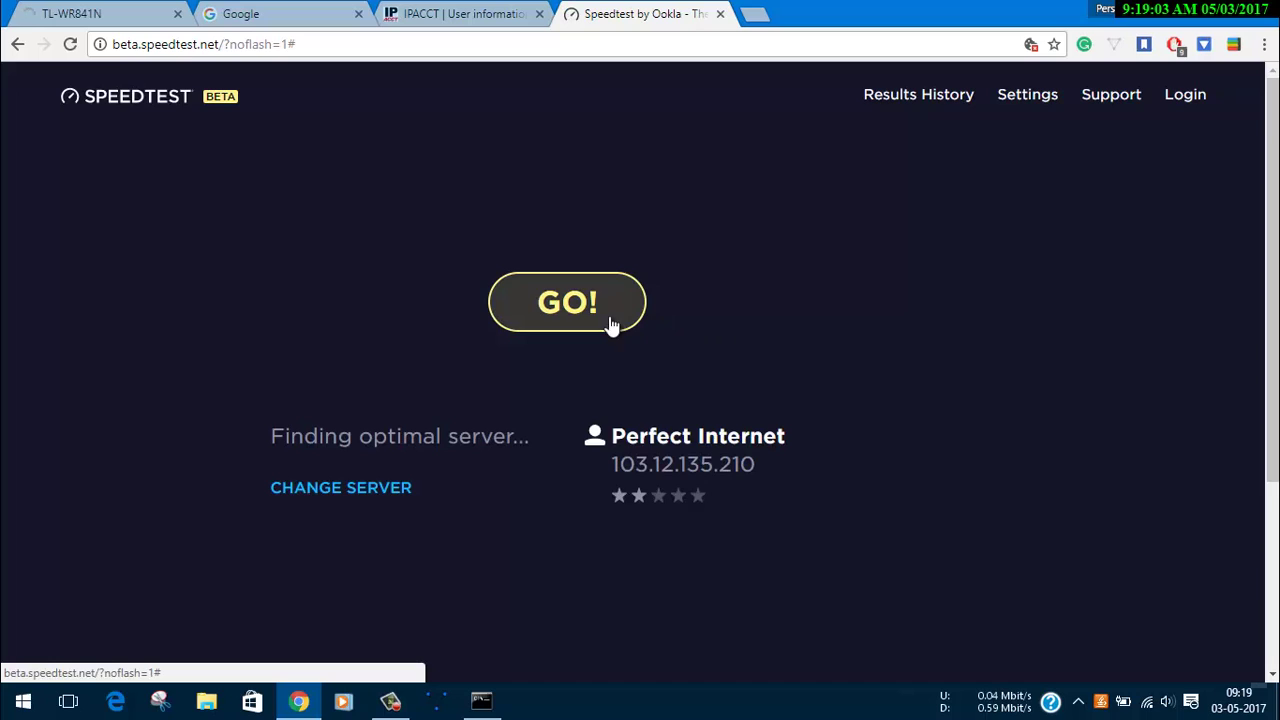